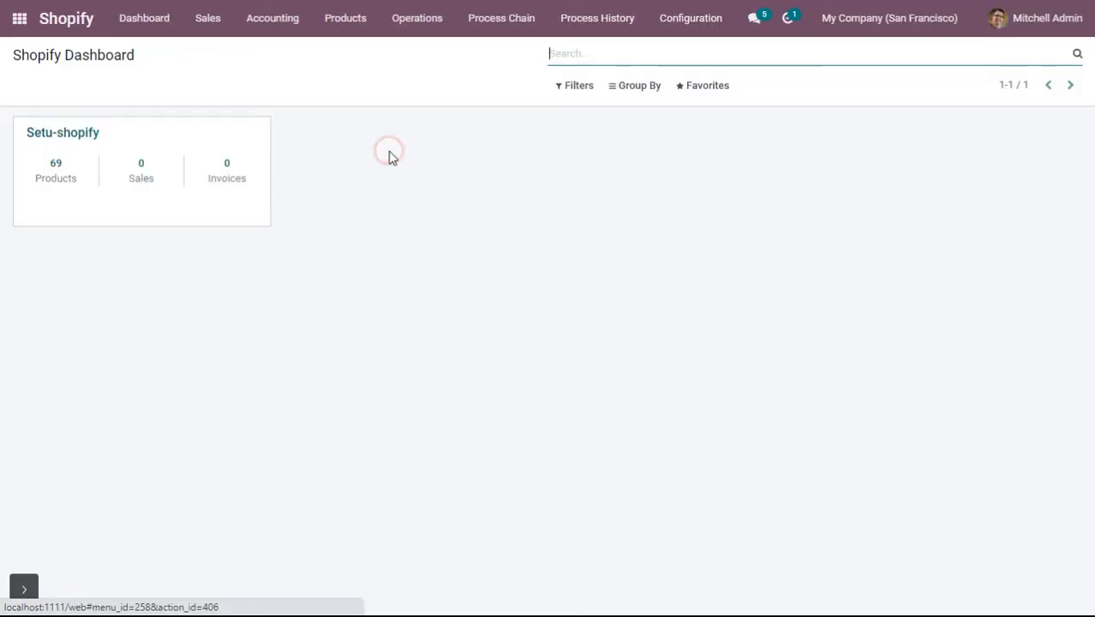
pyautogui.click(415, 26)
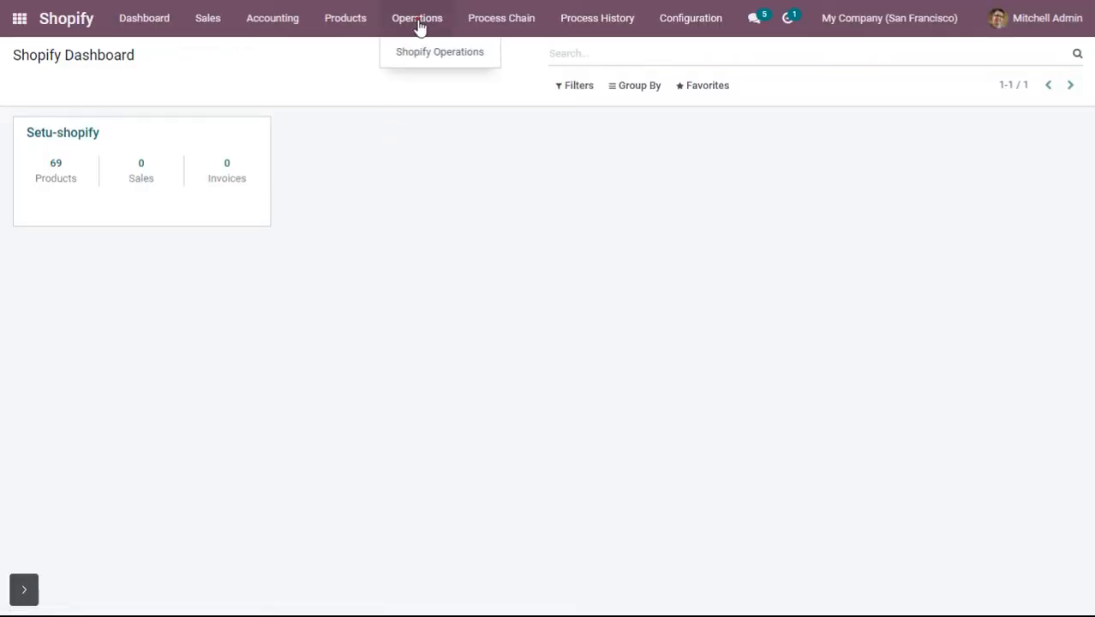
pyautogui.click(450, 58)
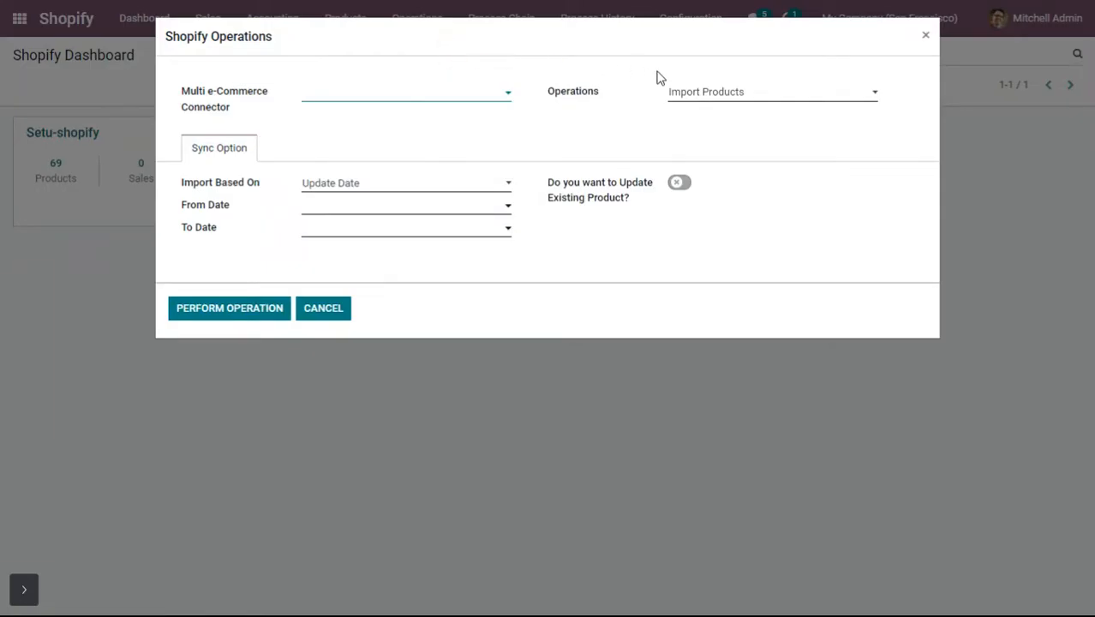
pyautogui.click(690, 93)
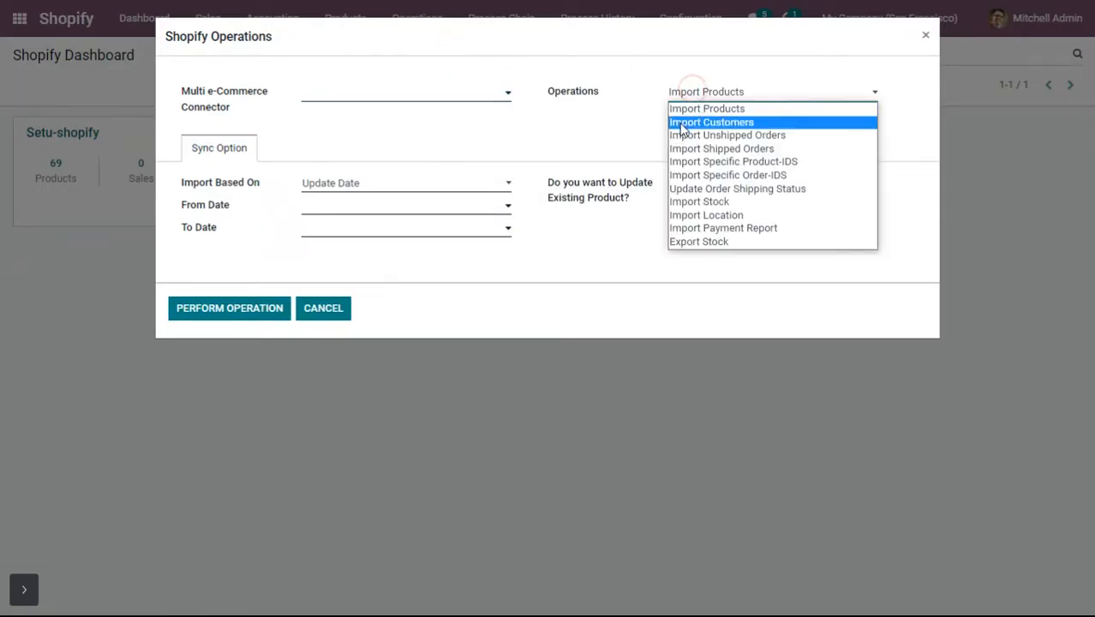
pyautogui.click(726, 136)
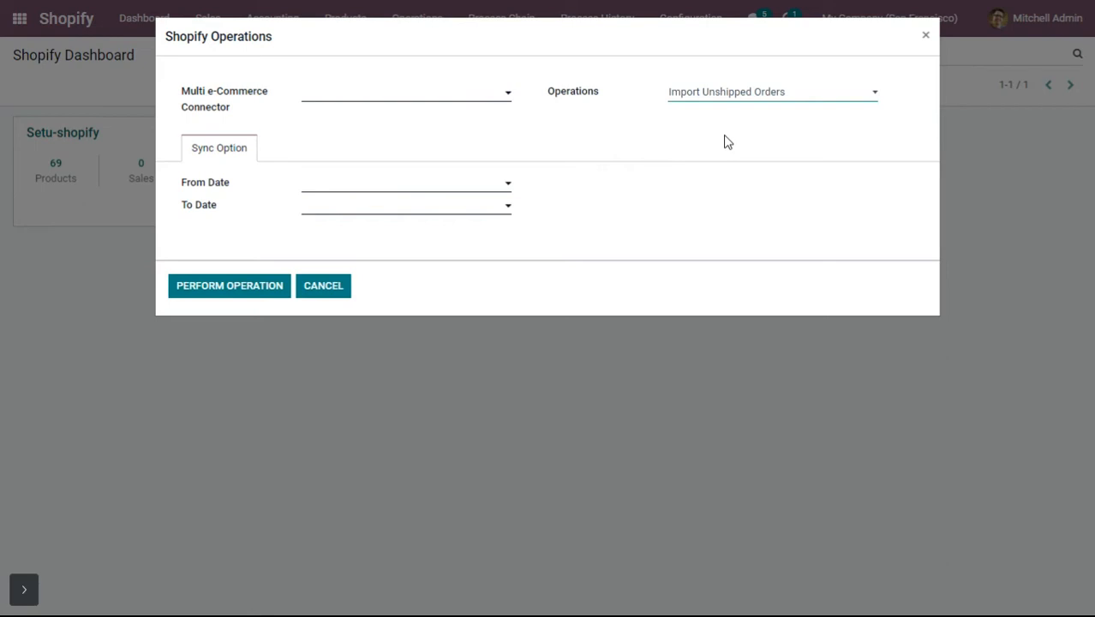
pyautogui.click(323, 290)
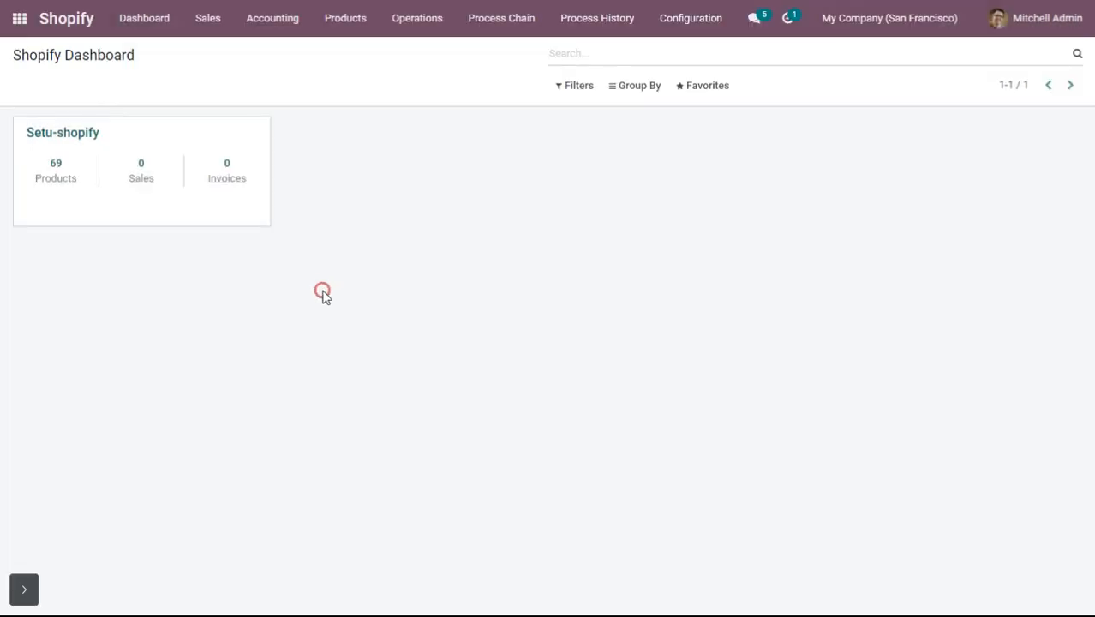
pyautogui.click(678, 17)
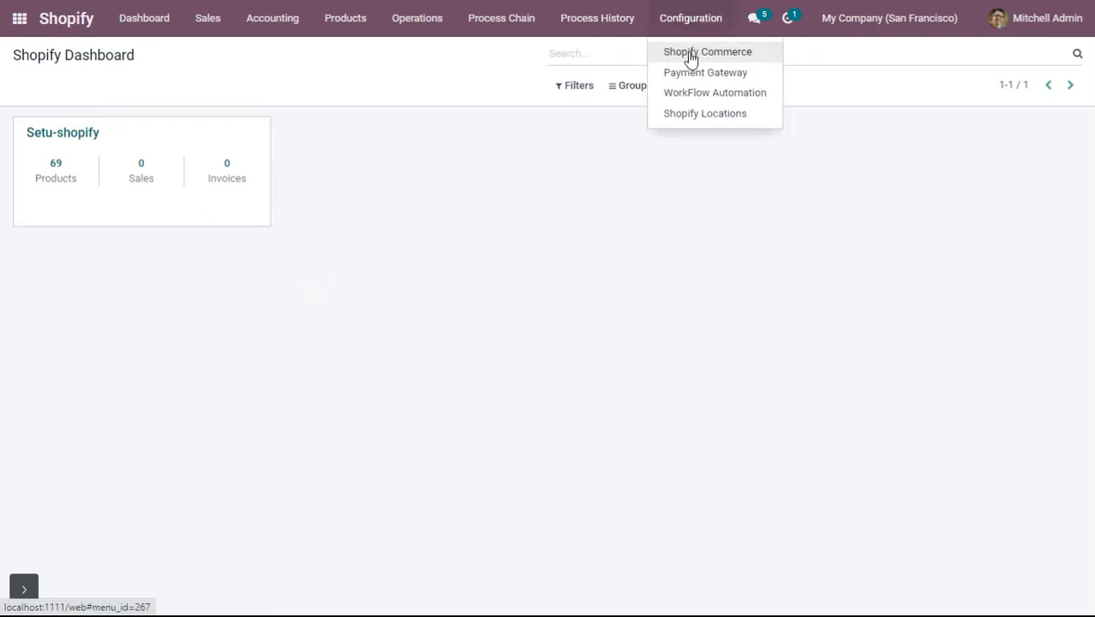
pyautogui.click(691, 56)
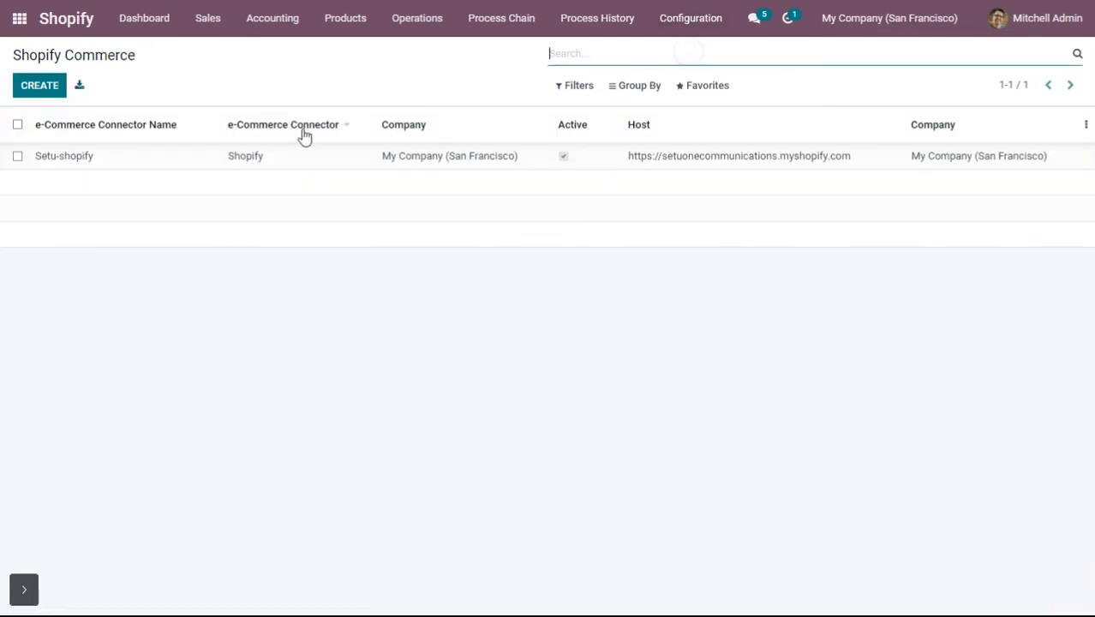
pyautogui.doubleClick(85, 158)
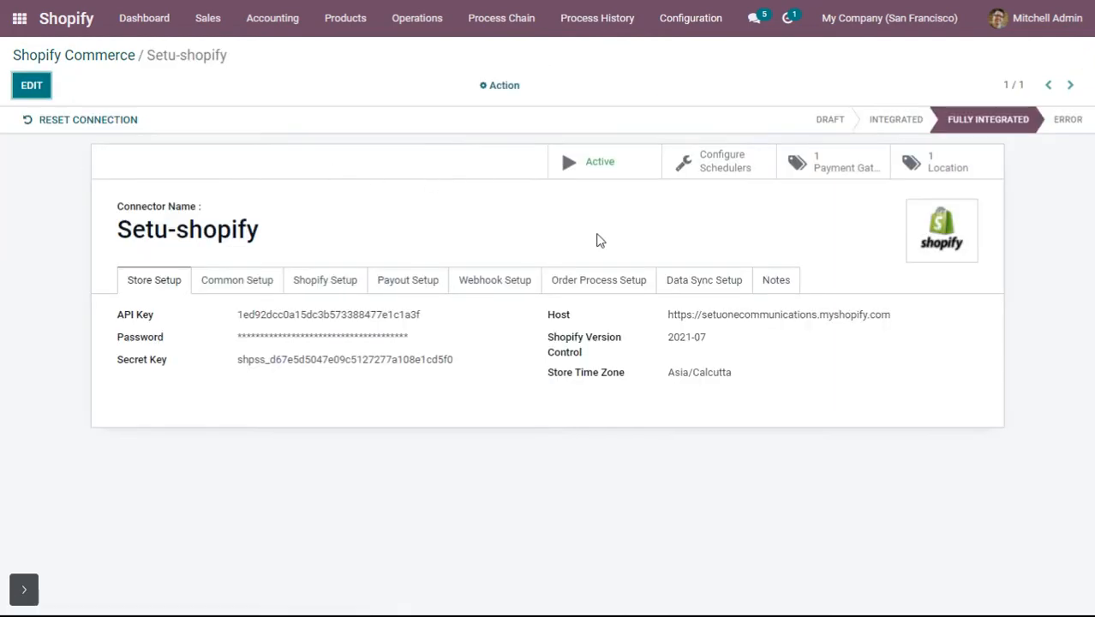
pyautogui.click(604, 285)
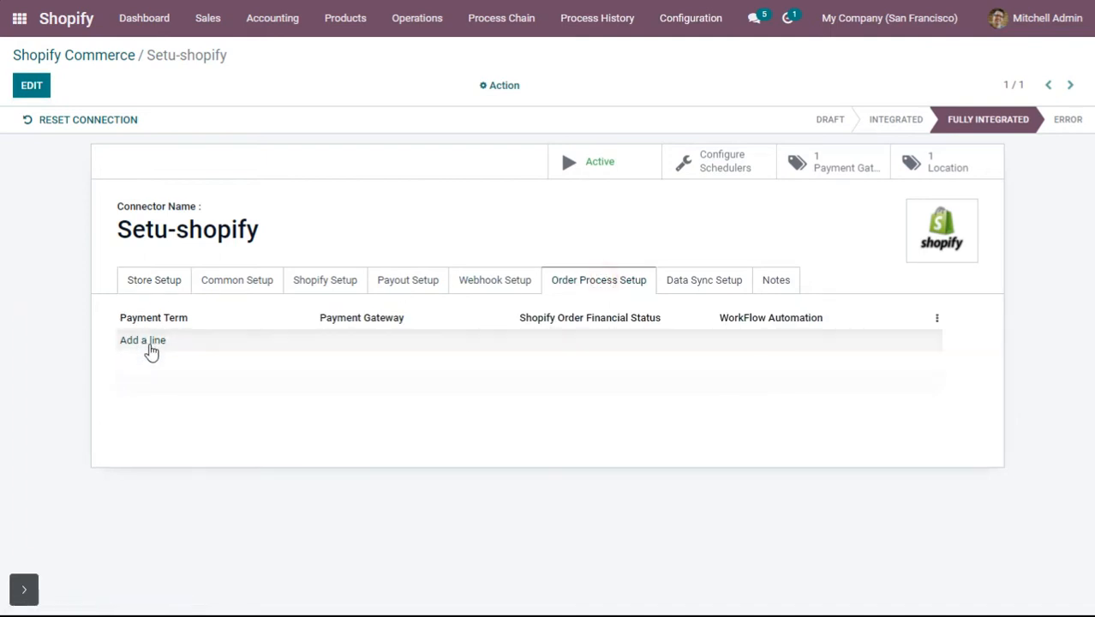
pyautogui.click(148, 342)
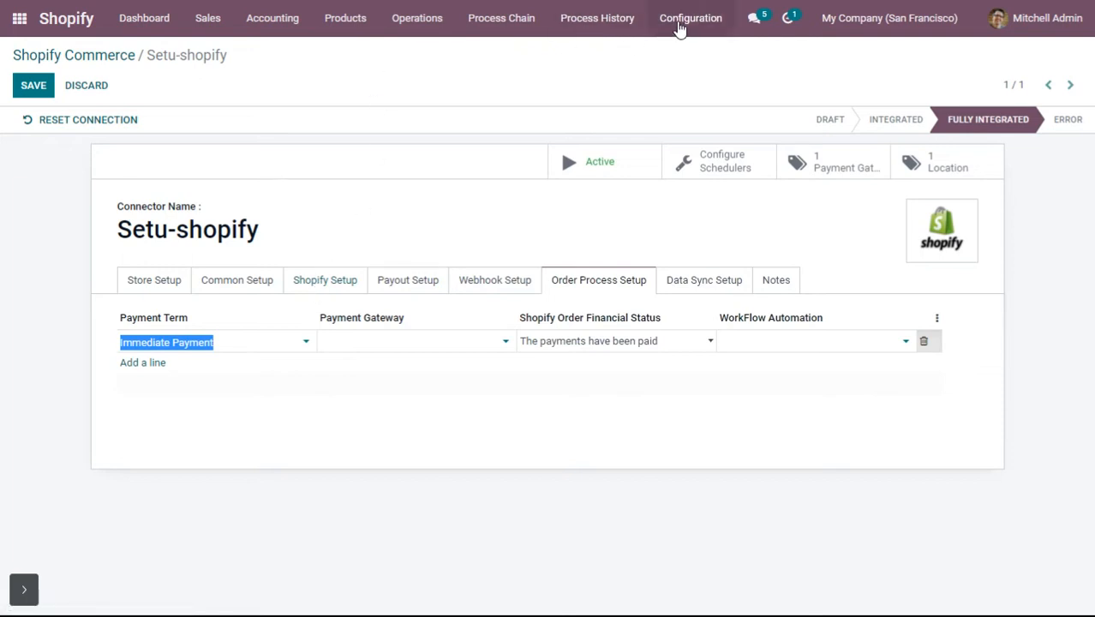
# Step: Review the payment gateways configured for the Shopify connector
pyautogui.click(673, 33)
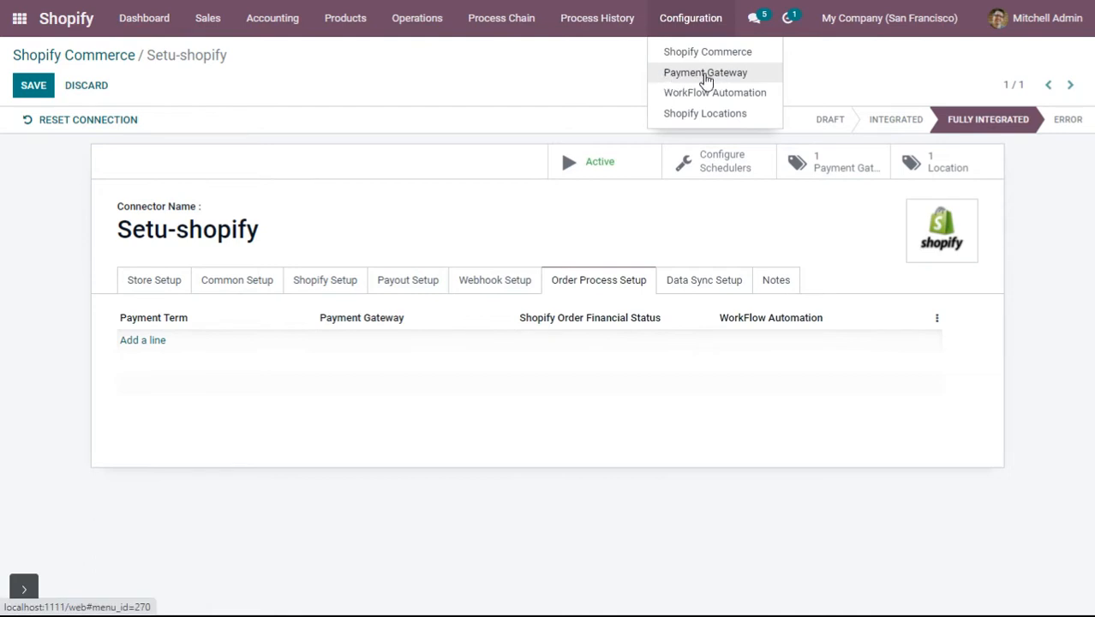
pyautogui.click(686, 75)
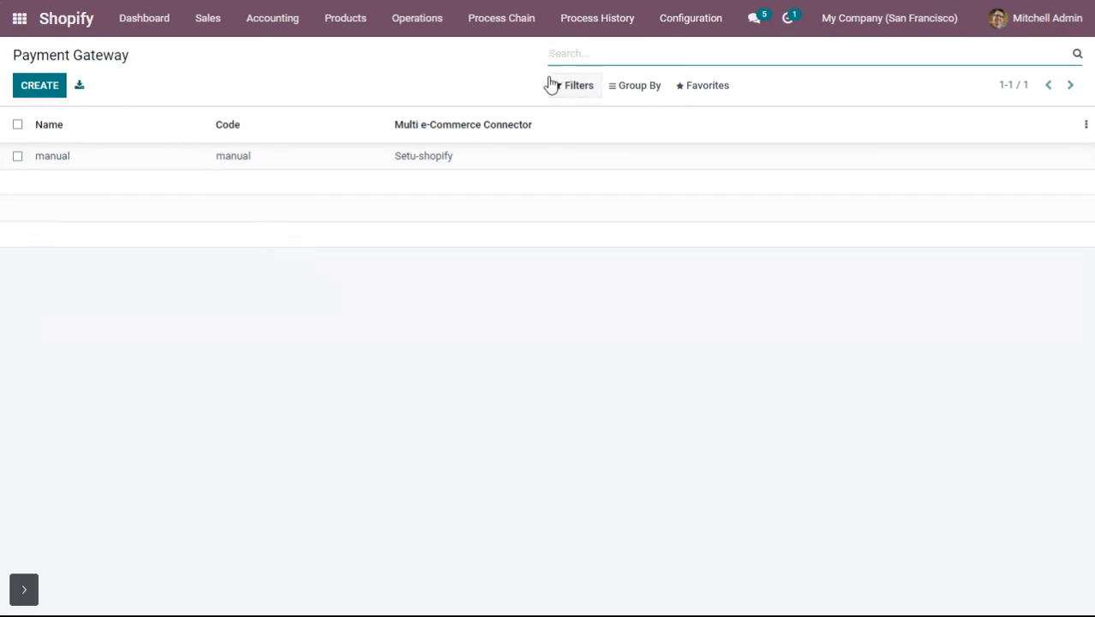
# Step: Add a line with the Immediate Payment term to the Setu-shopify connector's order process setup
pyautogui.click(674, 20)
pyautogui.click(678, 50)
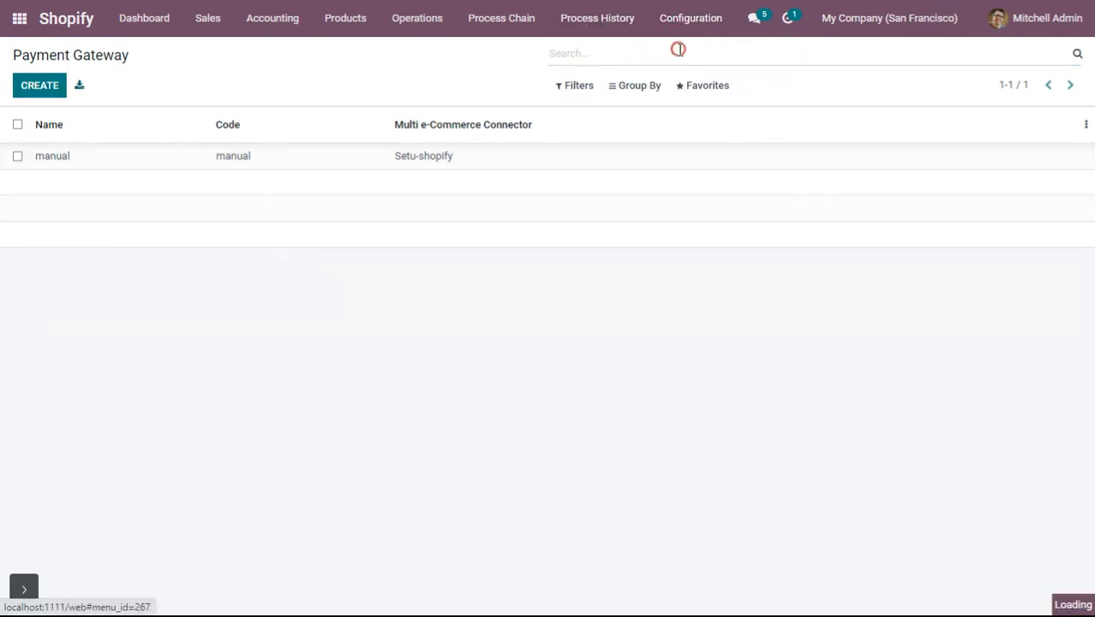
pyautogui.click(140, 163)
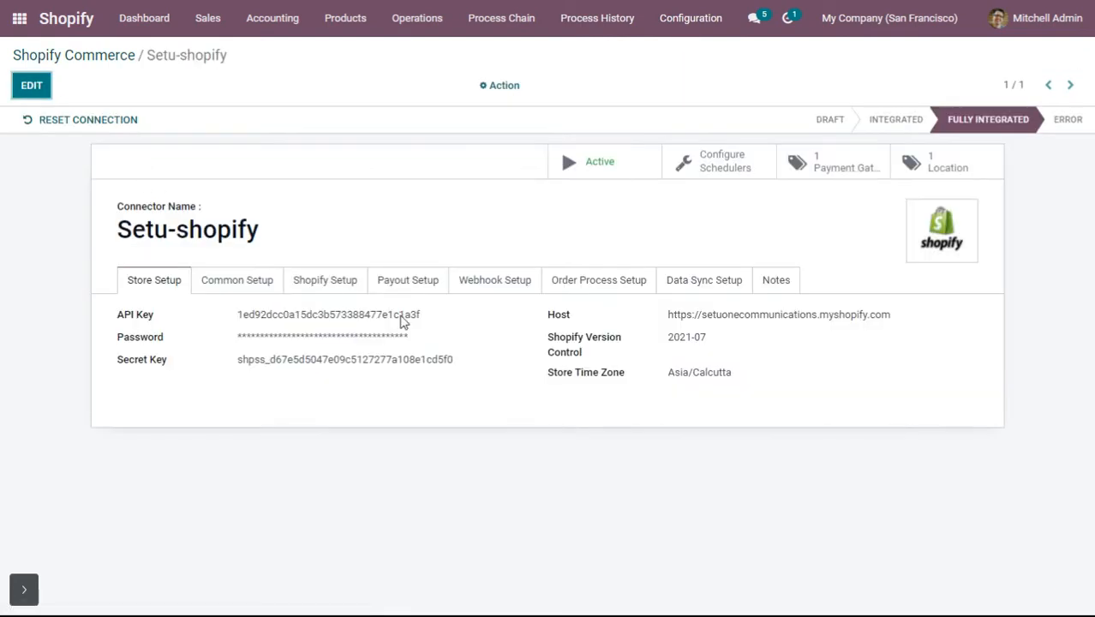
pyautogui.click(581, 282)
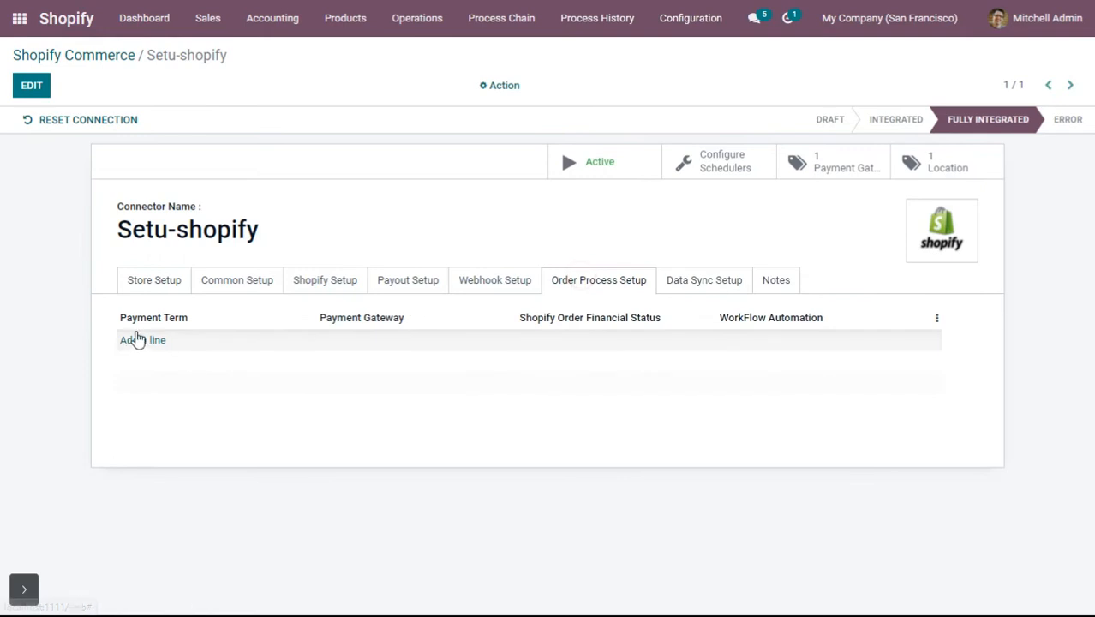
pyautogui.click(135, 340)
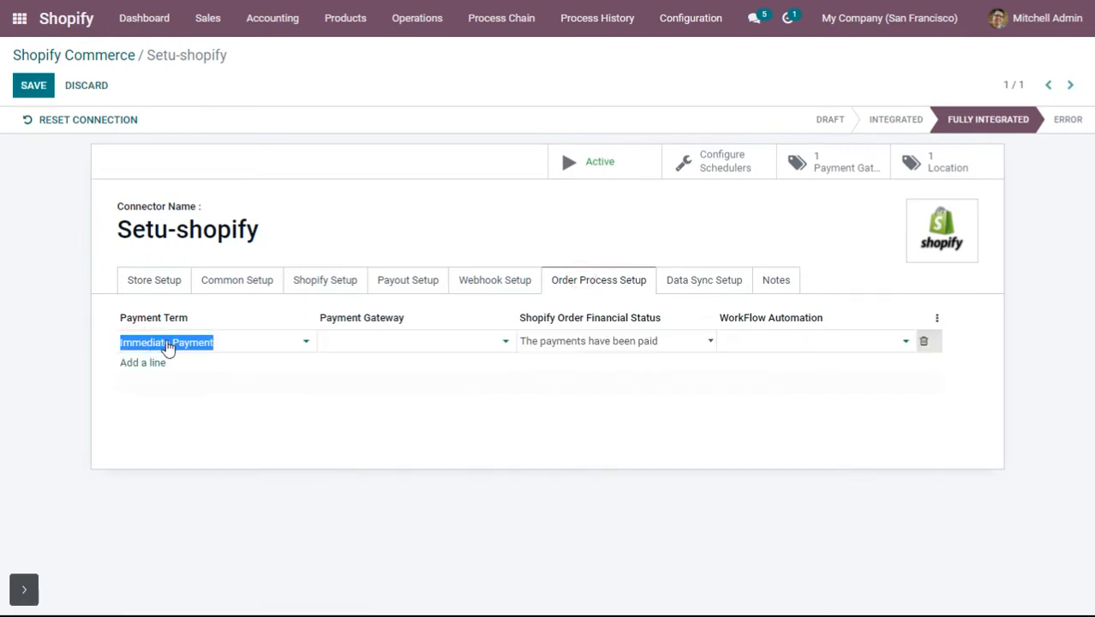
pyautogui.click(257, 381)
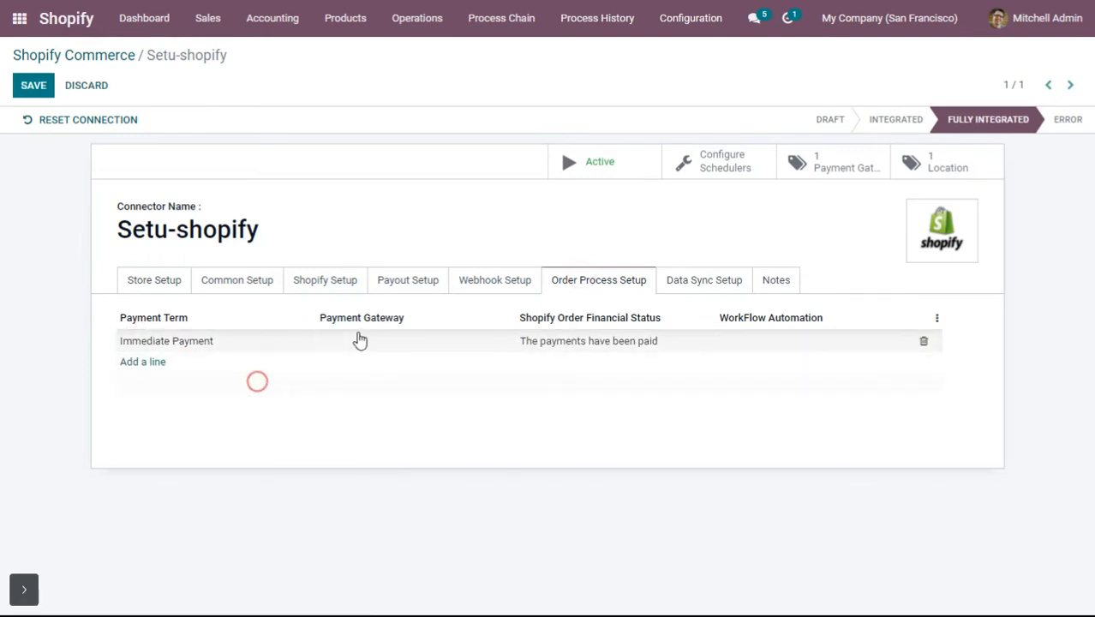
# Step: Set the new order process line's payment gateway to manual and its financial status to "The payments have been paid"
pyautogui.click(366, 340)
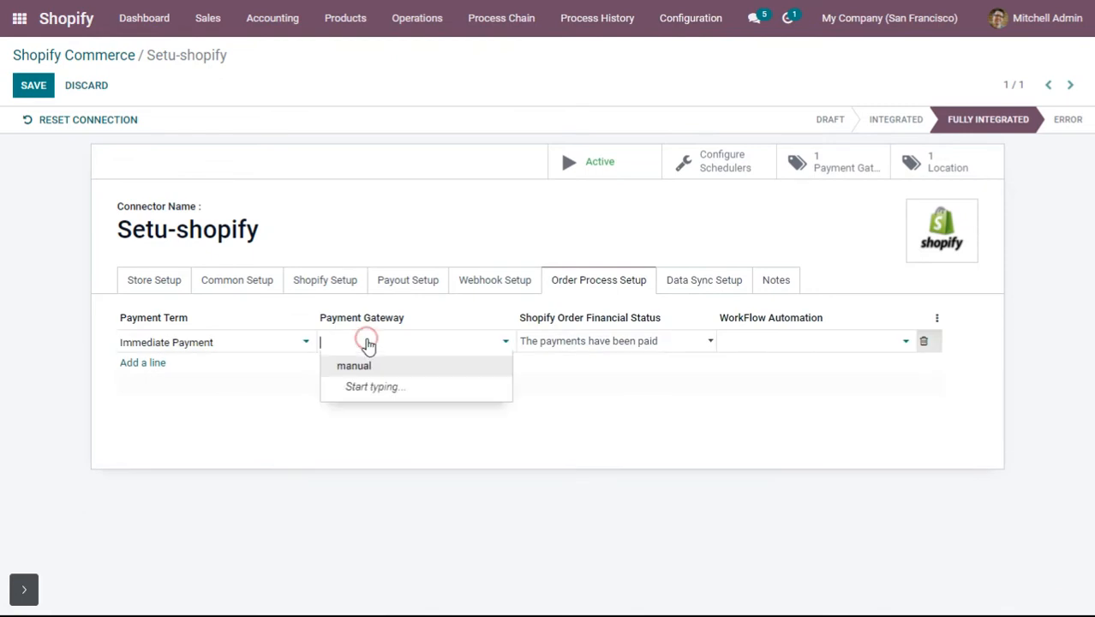
pyautogui.click(354, 369)
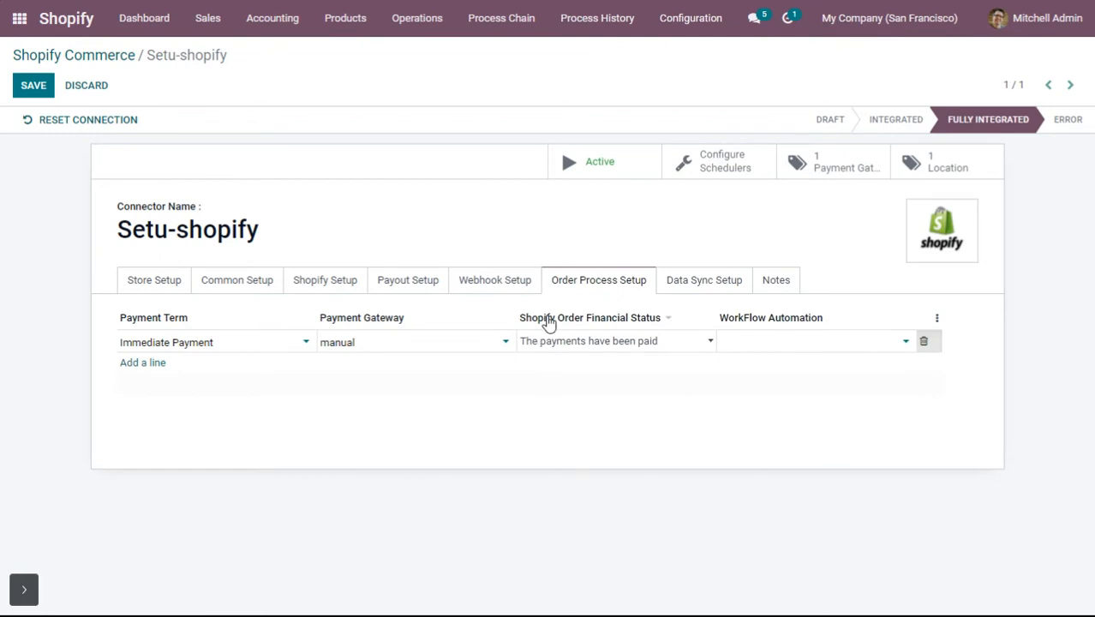
pyautogui.click(608, 350)
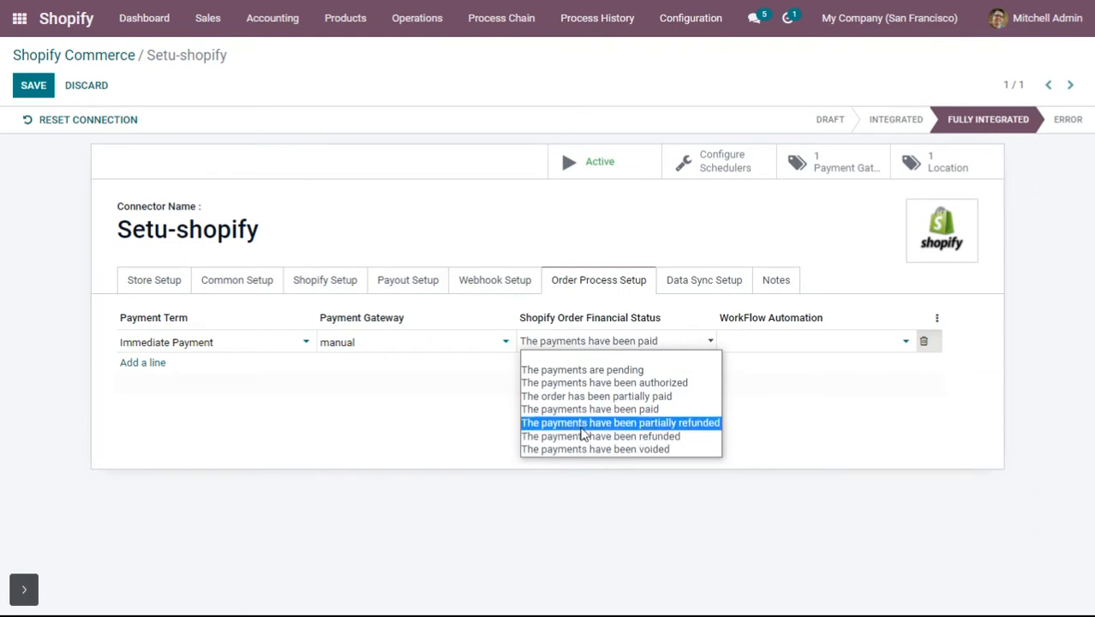
pyautogui.click(542, 411)
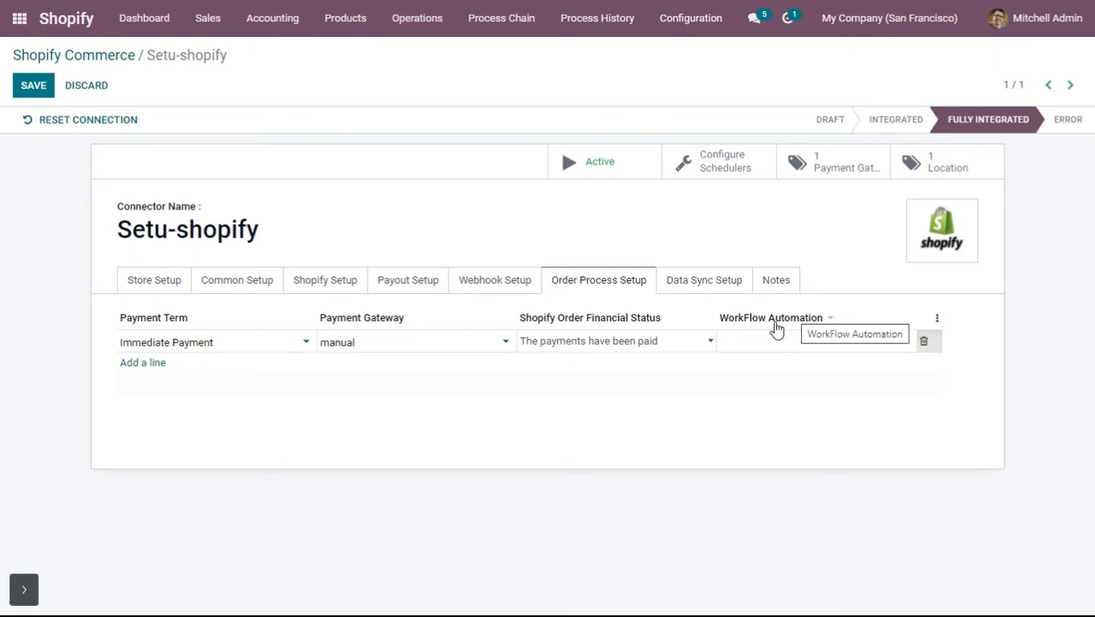
# Step: Create a new workflow automation record named "Work flow" with Customer Invoices as its sales journal
pyautogui.click(677, 21)
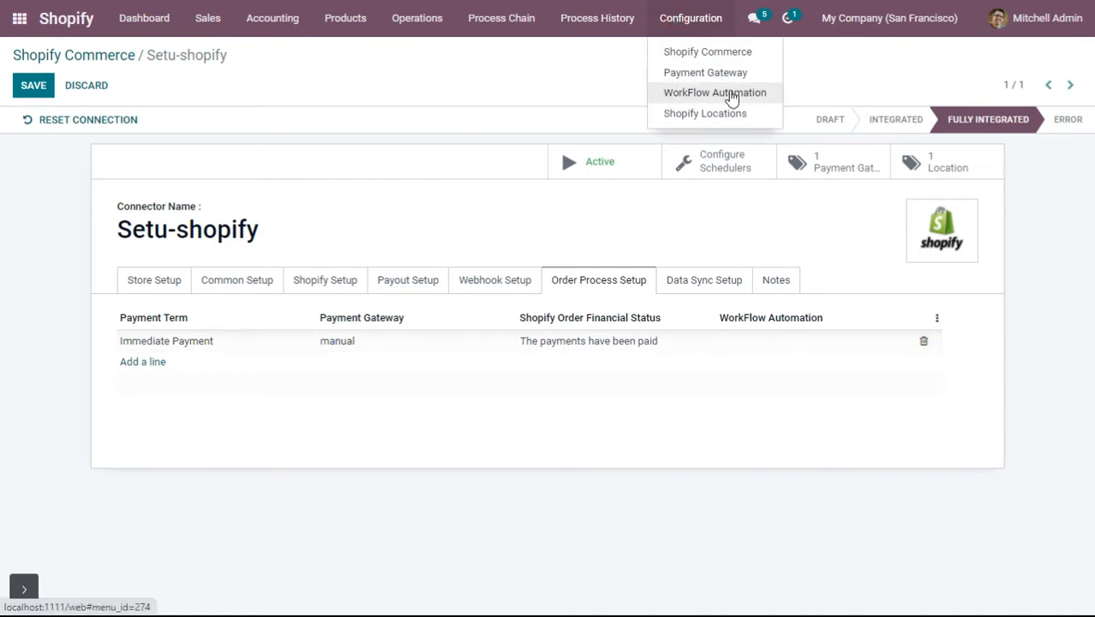
pyautogui.click(730, 95)
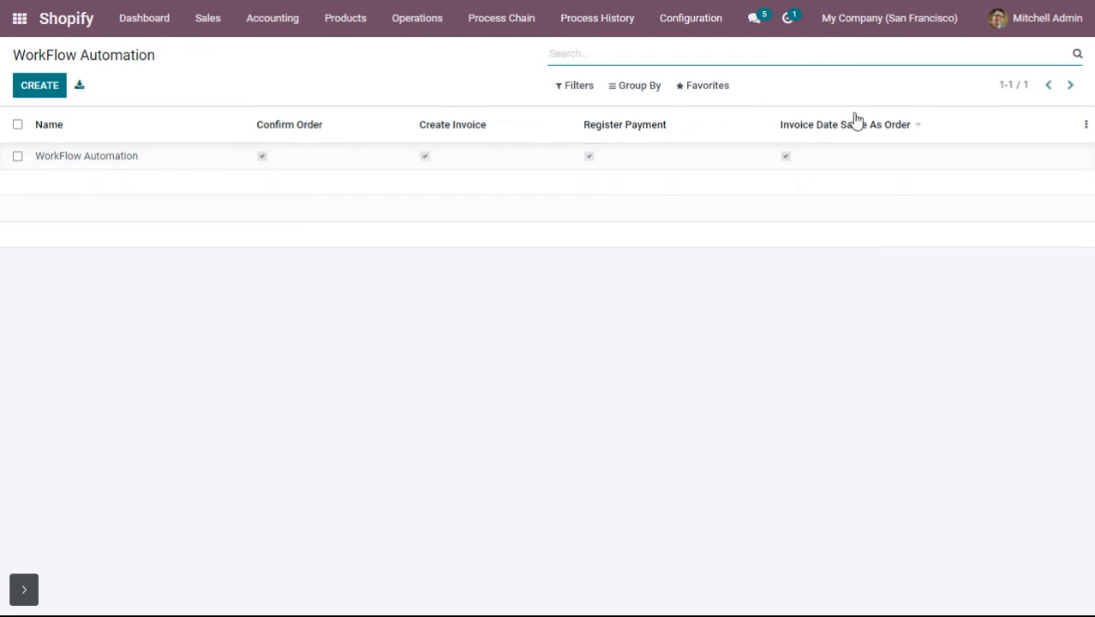
pyautogui.click(36, 85)
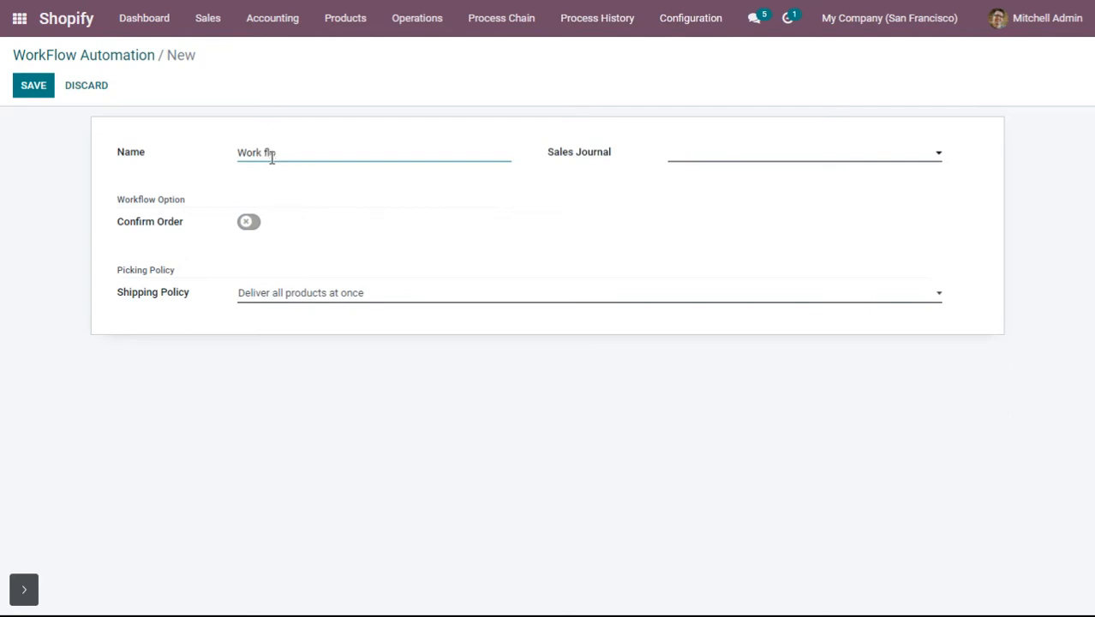
pyautogui.click(724, 155)
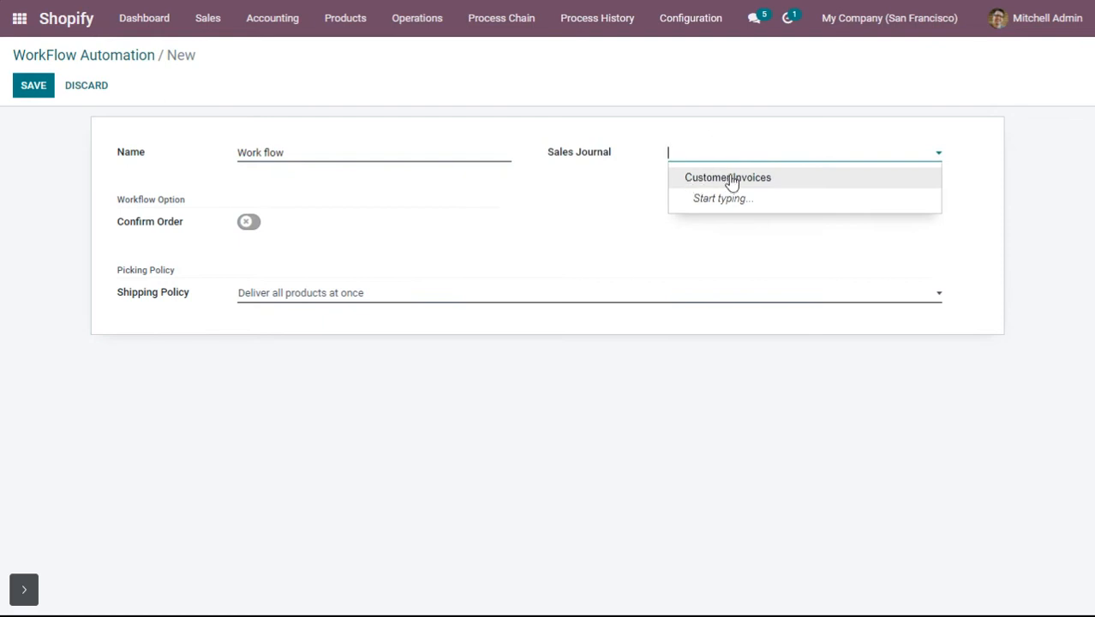
pyautogui.click(743, 178)
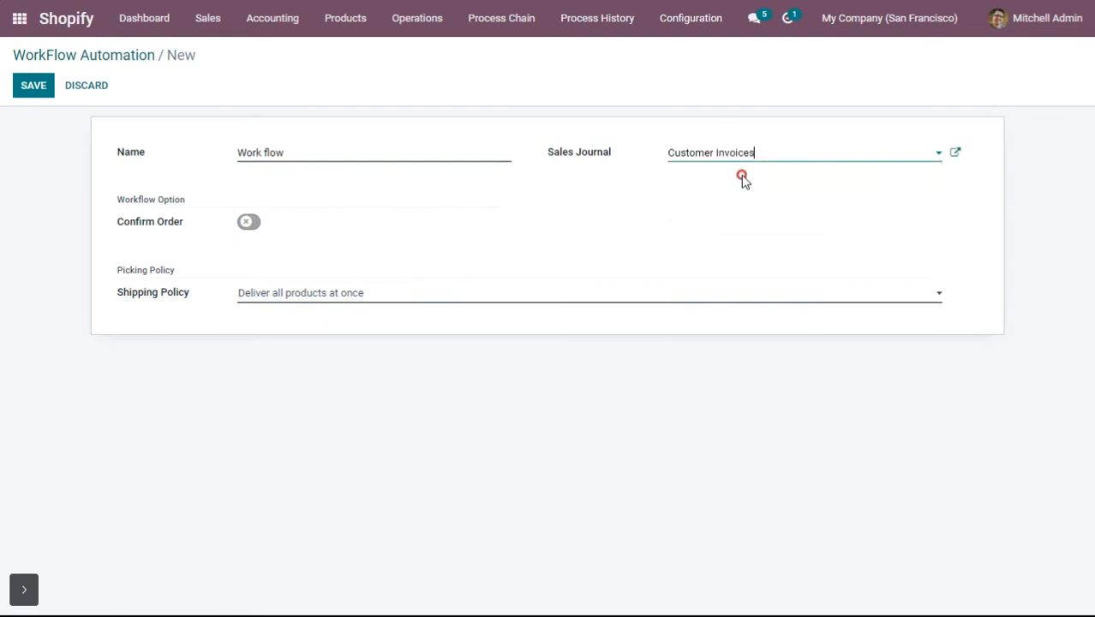
# Step: Enable Confirm Order, Create Invoice, Validate Invoice, Register Payment and Invoice Date Same As Order for the new workflow
pyautogui.click(256, 222)
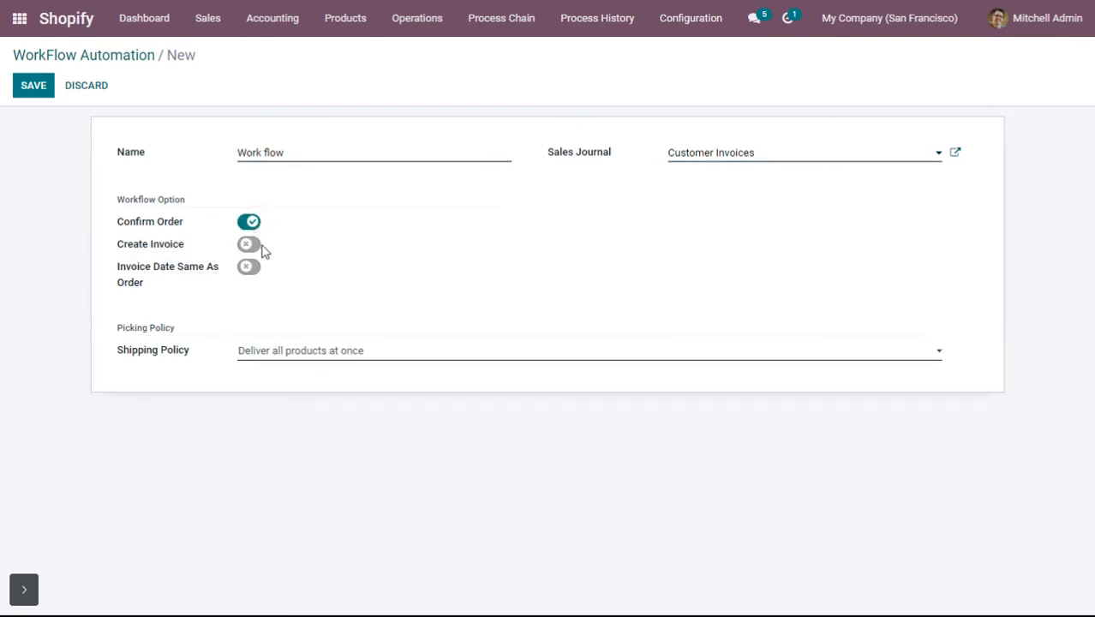
pyautogui.click(256, 245)
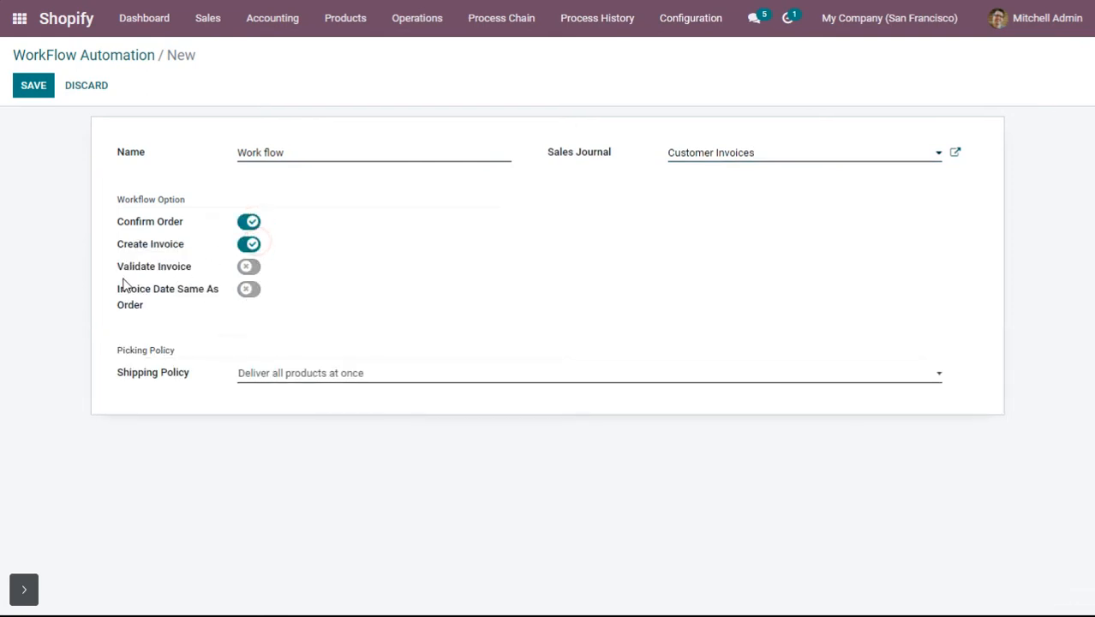
pyautogui.click(250, 268)
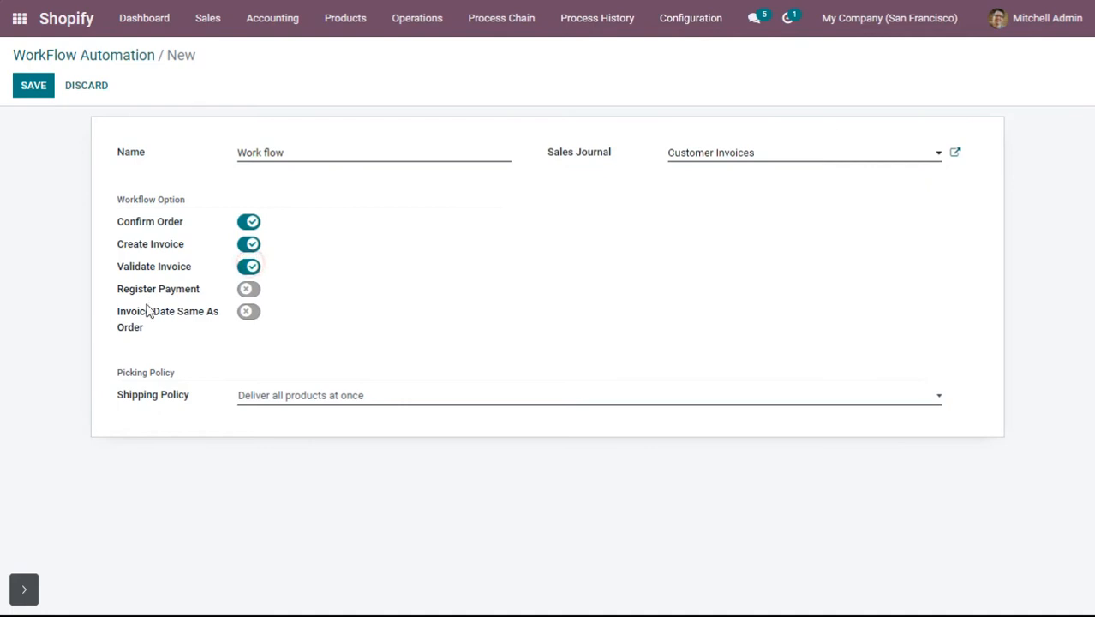
pyautogui.click(249, 289)
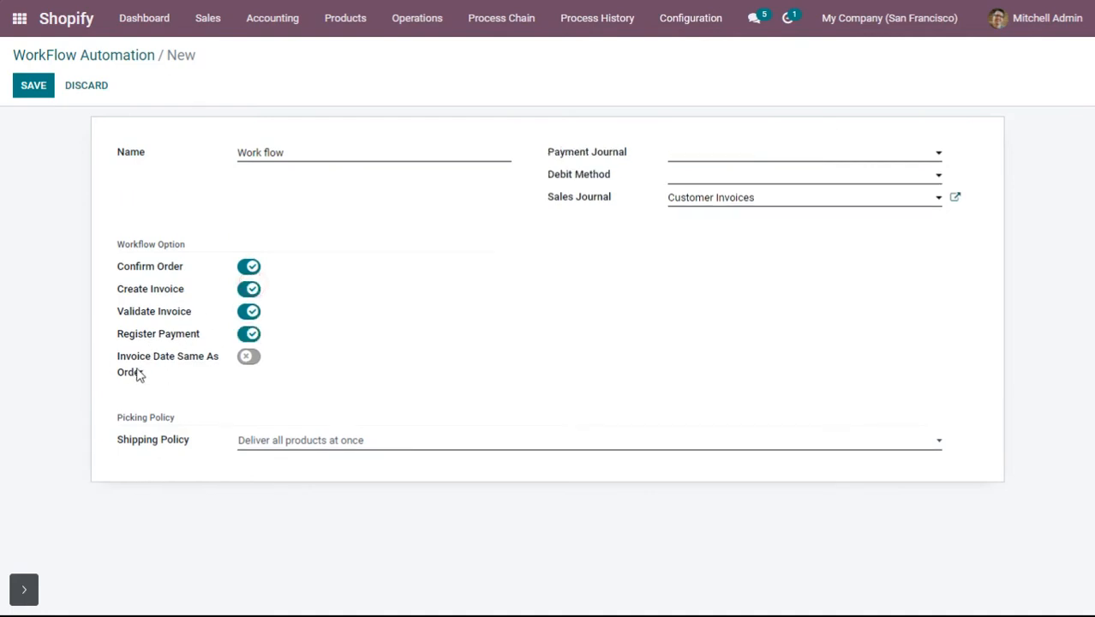
pyautogui.click(261, 361)
# Step: Set the workflow's shipping policy to "Deliver all products at once" and try to save the record
pyautogui.click(293, 443)
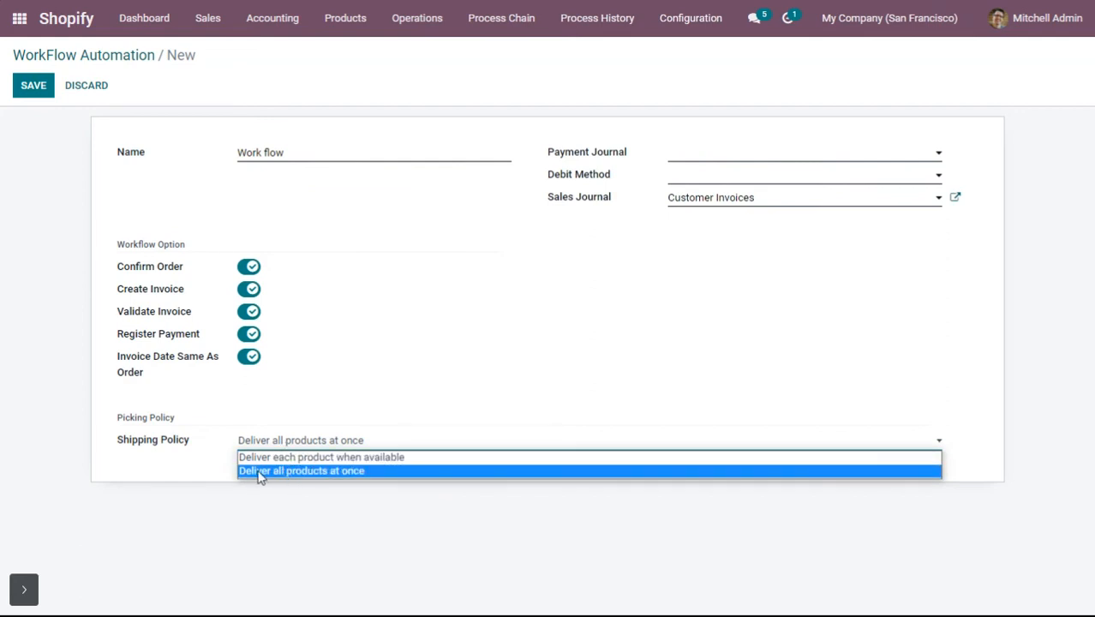
pyautogui.click(283, 472)
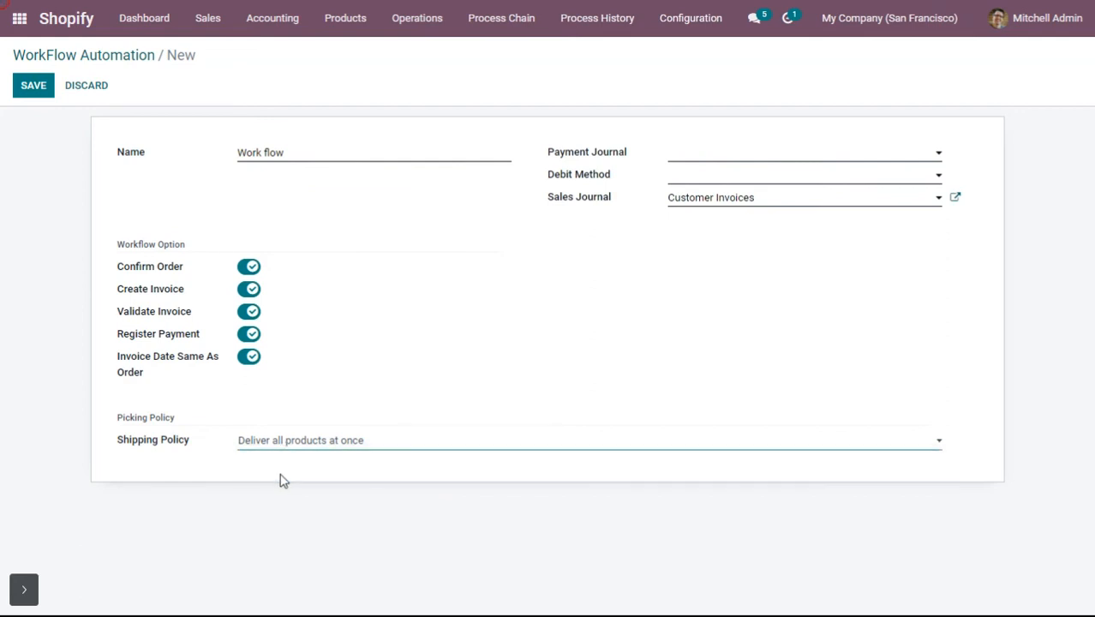
pyautogui.click(29, 89)
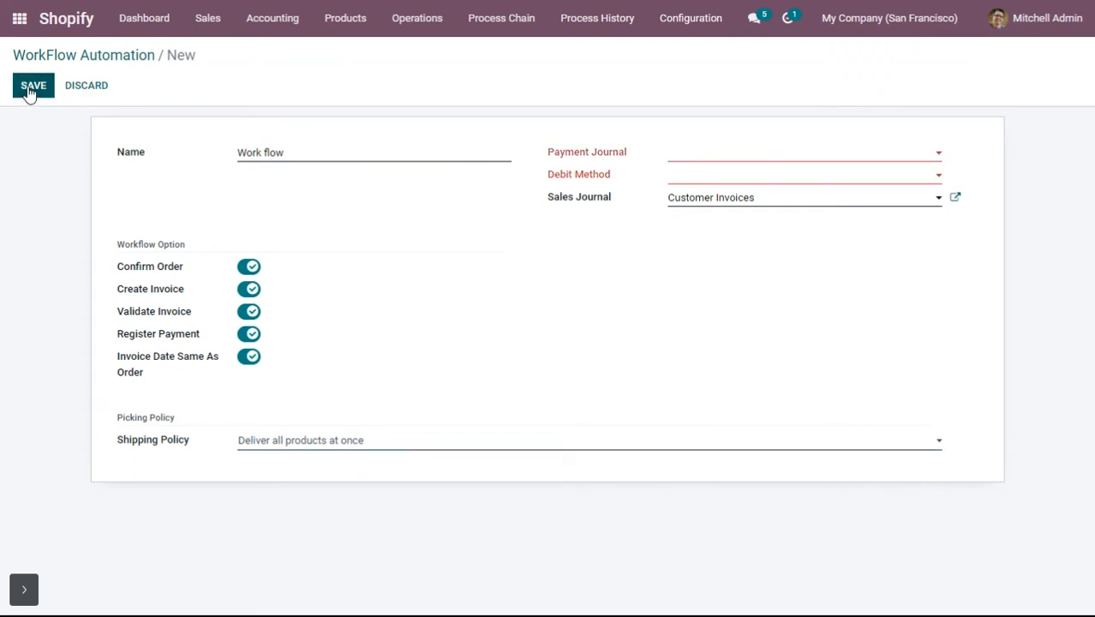
# Step: Set the workflow's payment journal to Shopify Payout Journal
pyautogui.click(734, 155)
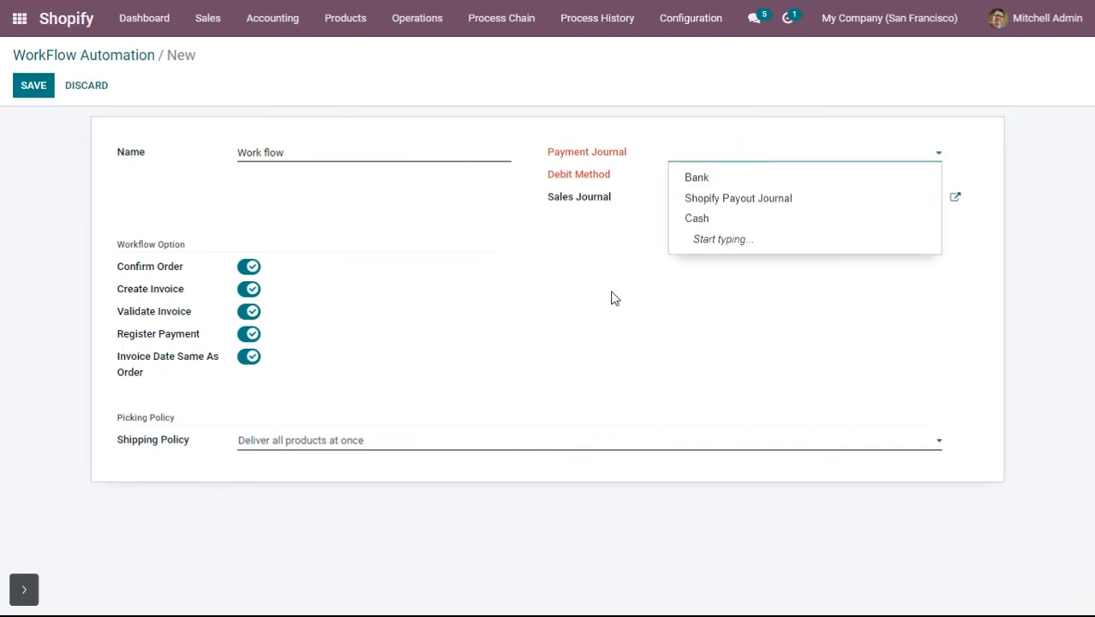
pyautogui.click(722, 207)
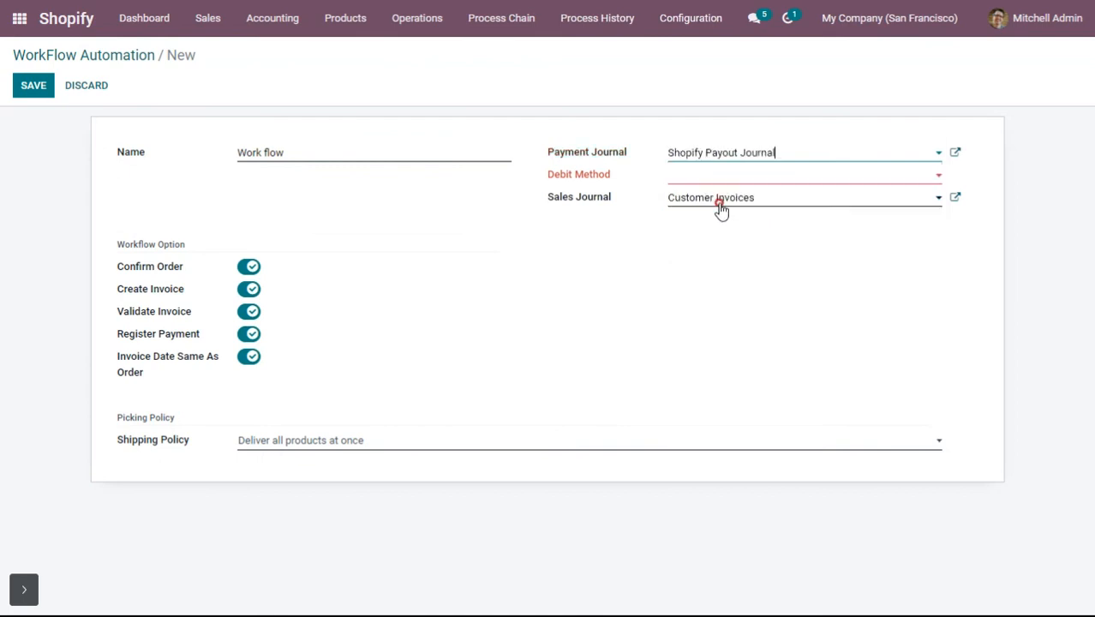
# Step: Set the workflow's debit method to Manual, save the record and return to the workflow automation list
pyautogui.click(689, 180)
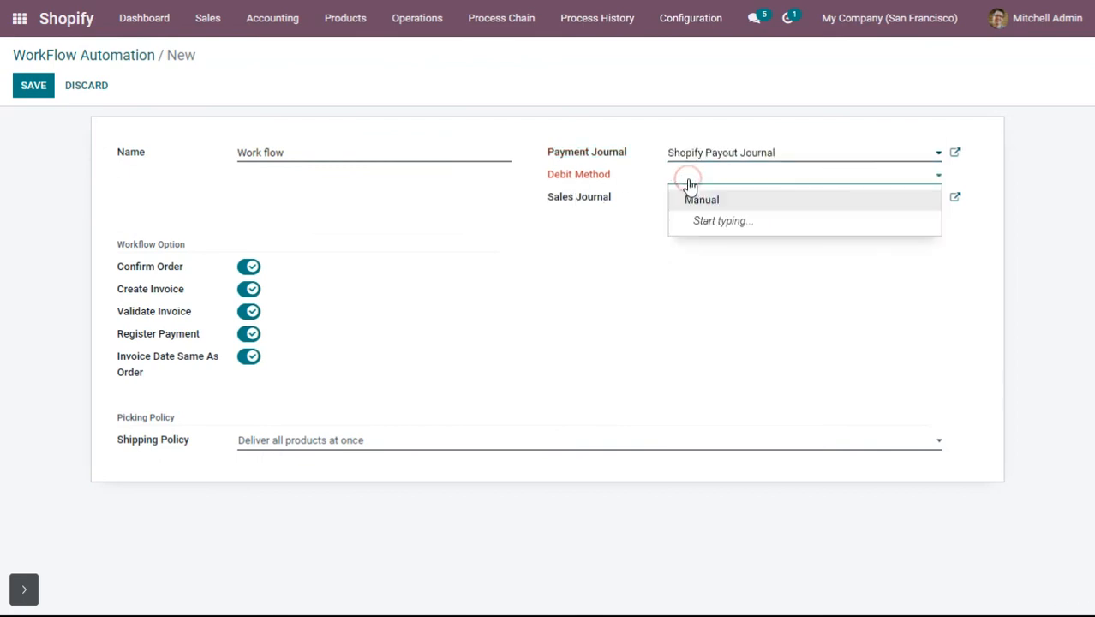
pyautogui.click(692, 203)
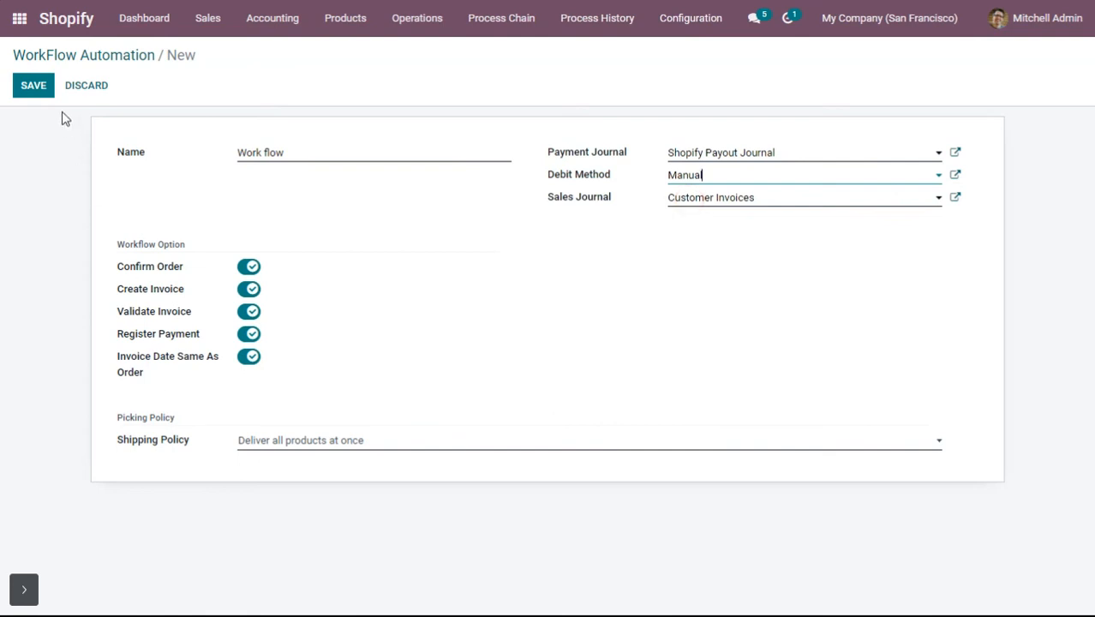
pyautogui.click(42, 92)
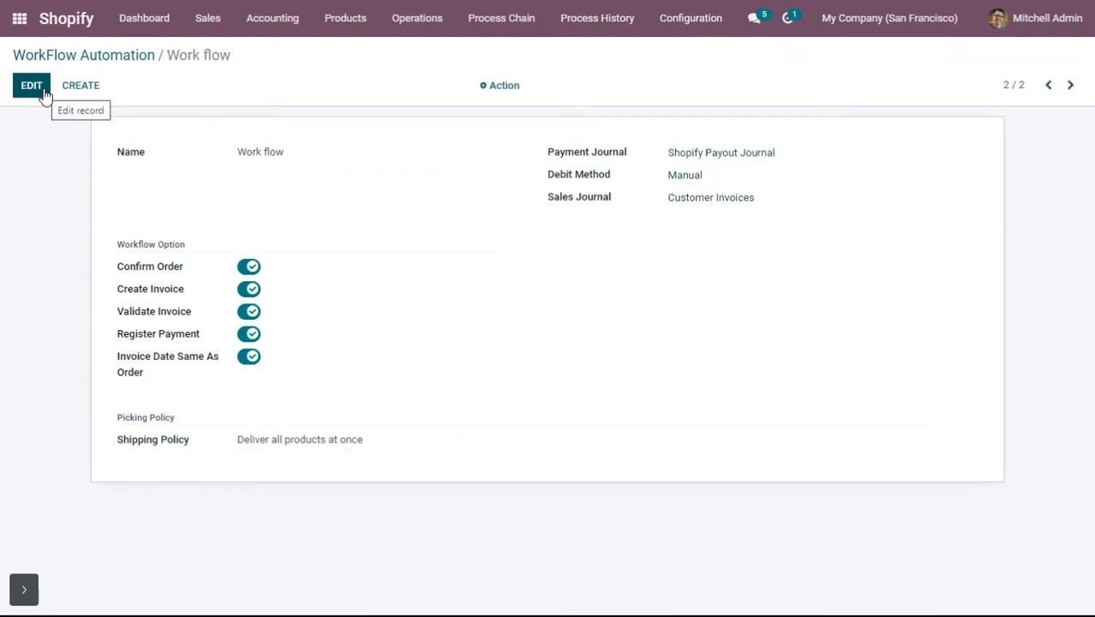
pyautogui.click(79, 52)
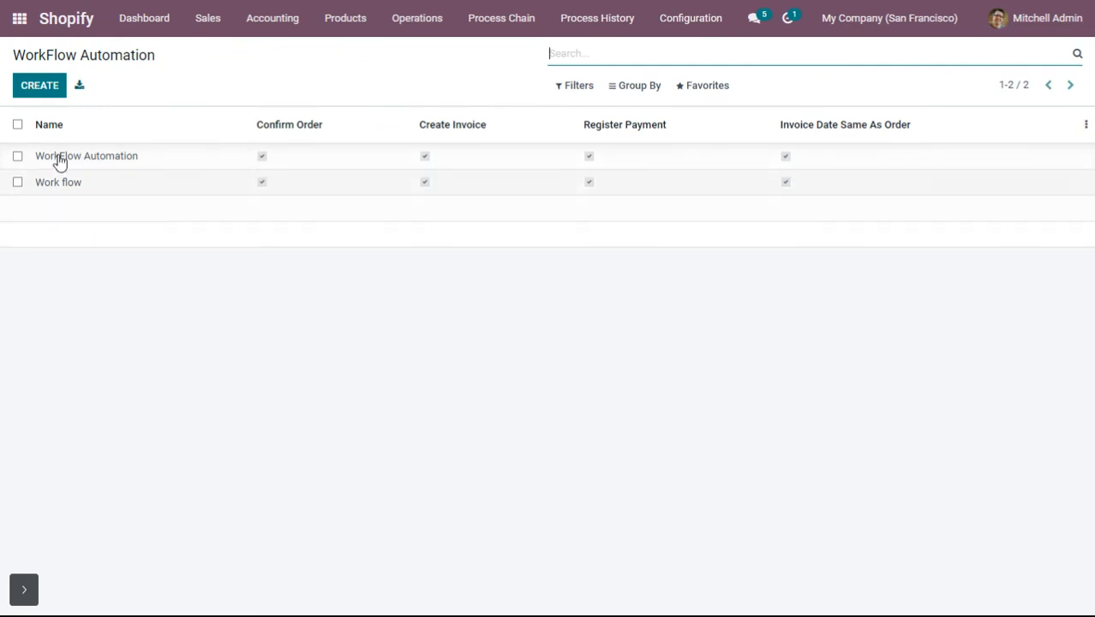
# Step: Assign WorkFlow Automation to the Immediate Payment line in the Setu-shopify connector's order process setup and save the connector
pyautogui.click(670, 22)
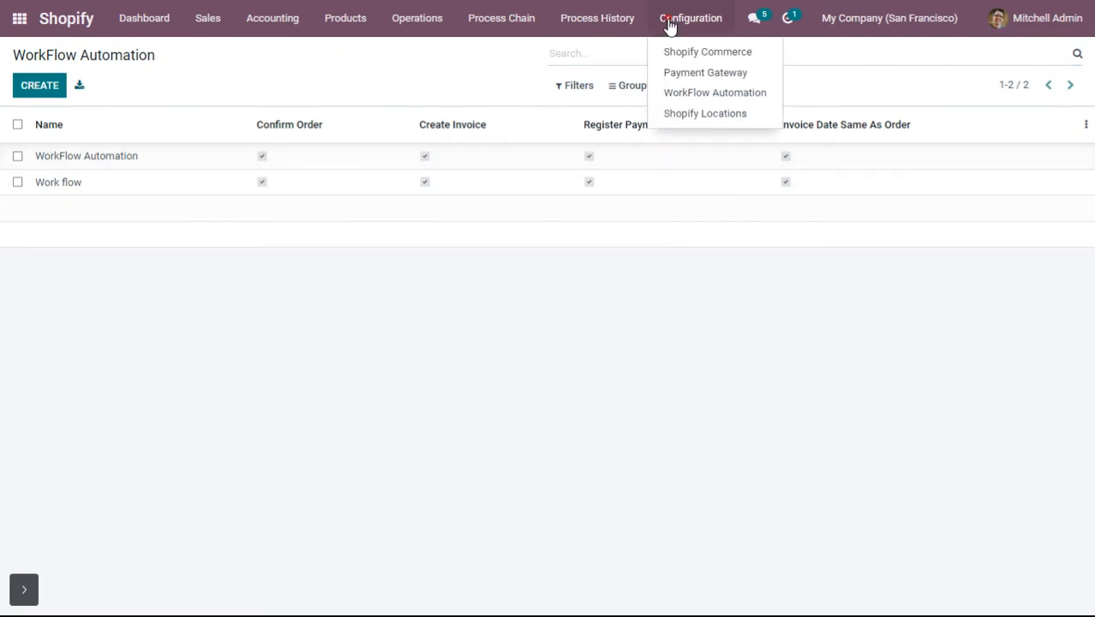
pyautogui.click(684, 51)
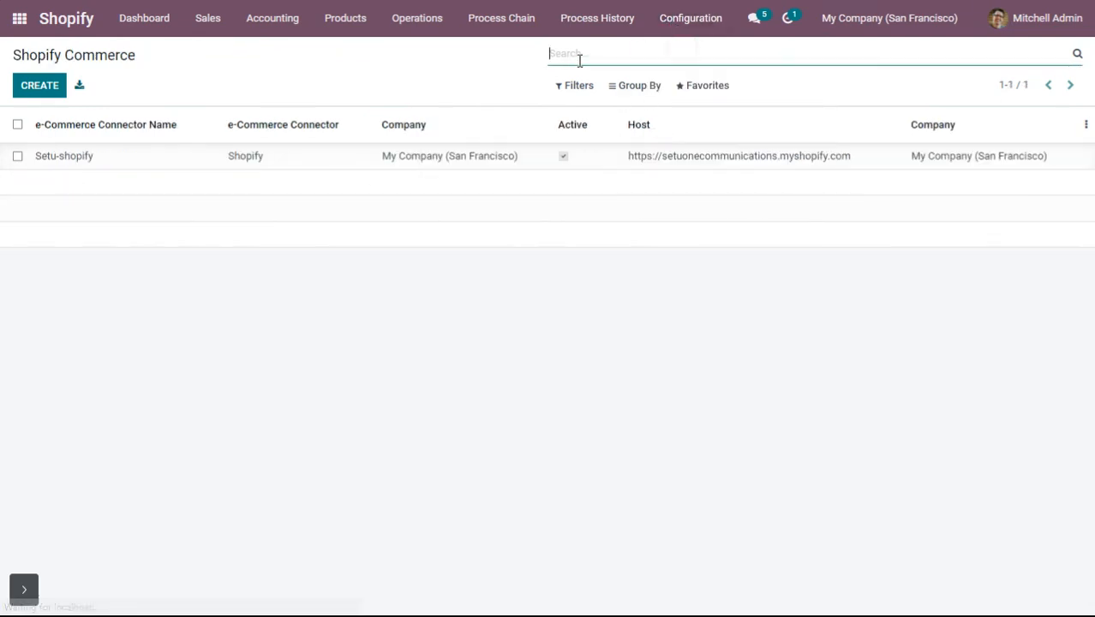
pyautogui.doubleClick(70, 165)
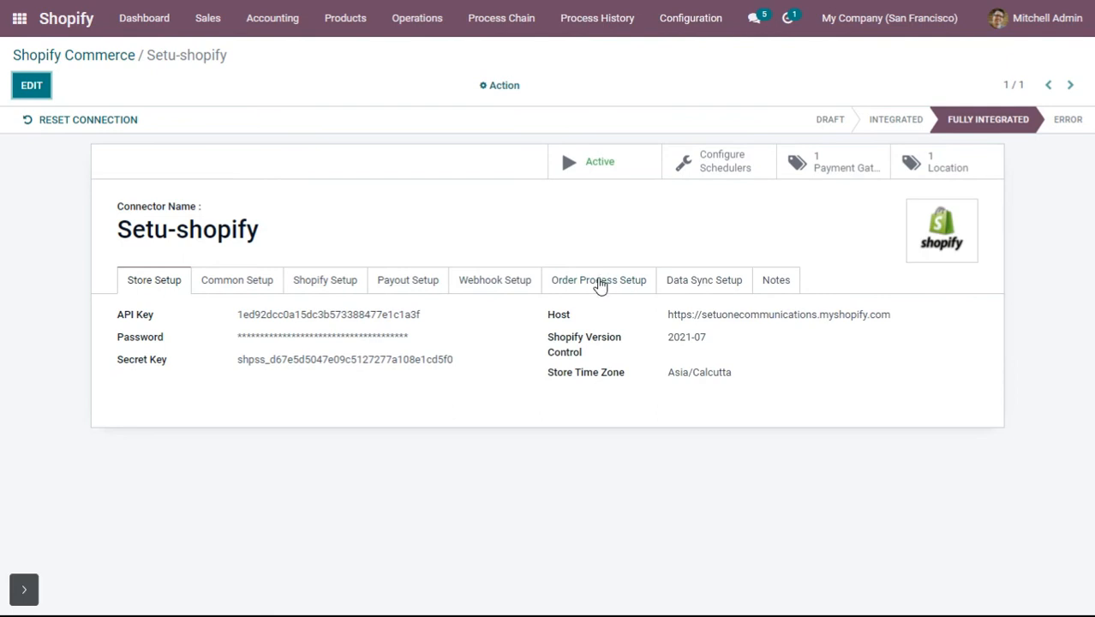
pyautogui.click(600, 284)
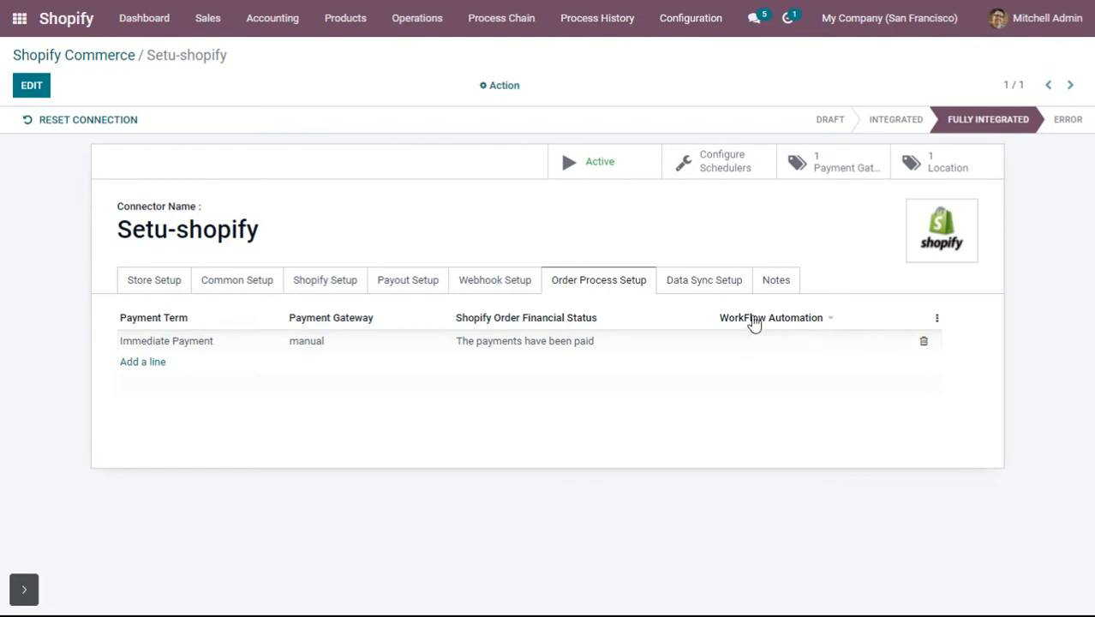
pyautogui.click(747, 342)
pyautogui.click(750, 347)
pyautogui.click(763, 366)
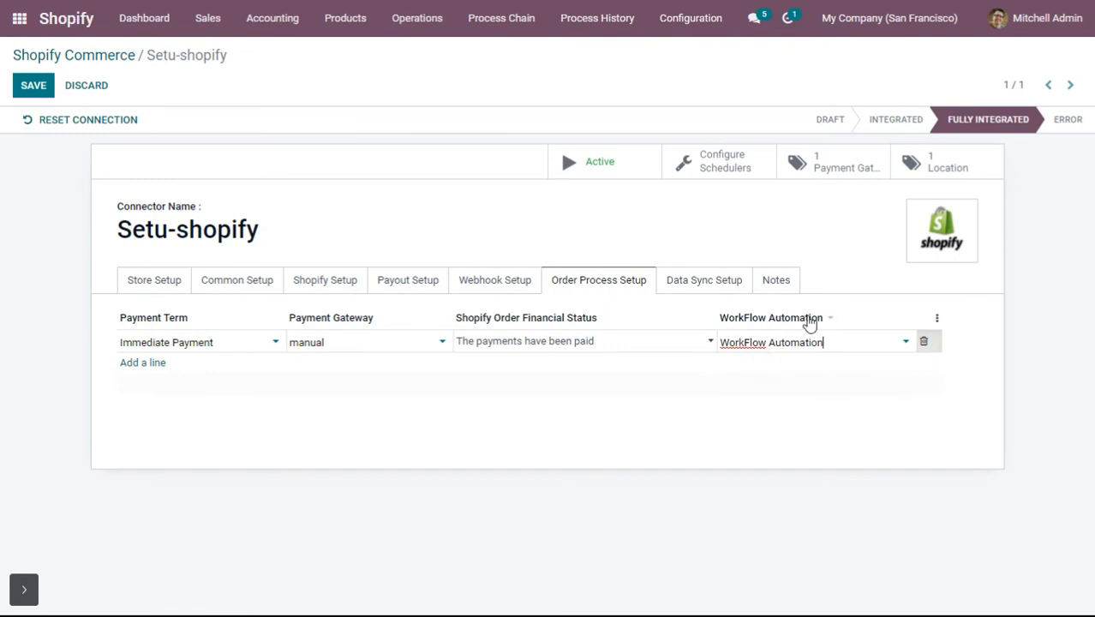
pyautogui.click(29, 86)
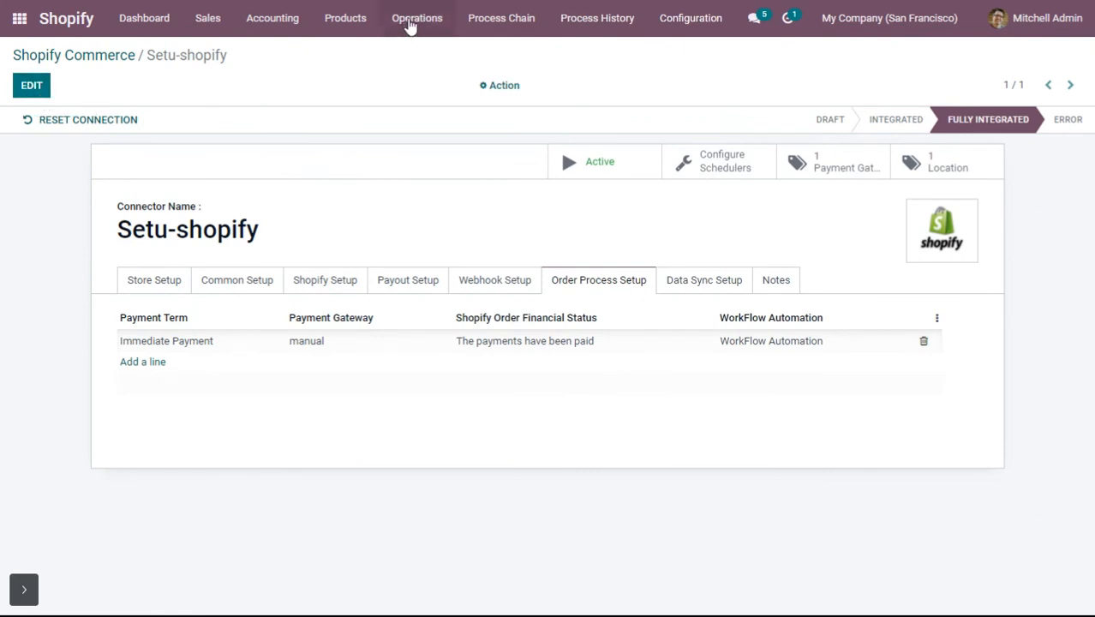
# Step: Set up a Shopify operation of type Import Unshipped Orders for the Setu-shopify connector
pyautogui.click(410, 26)
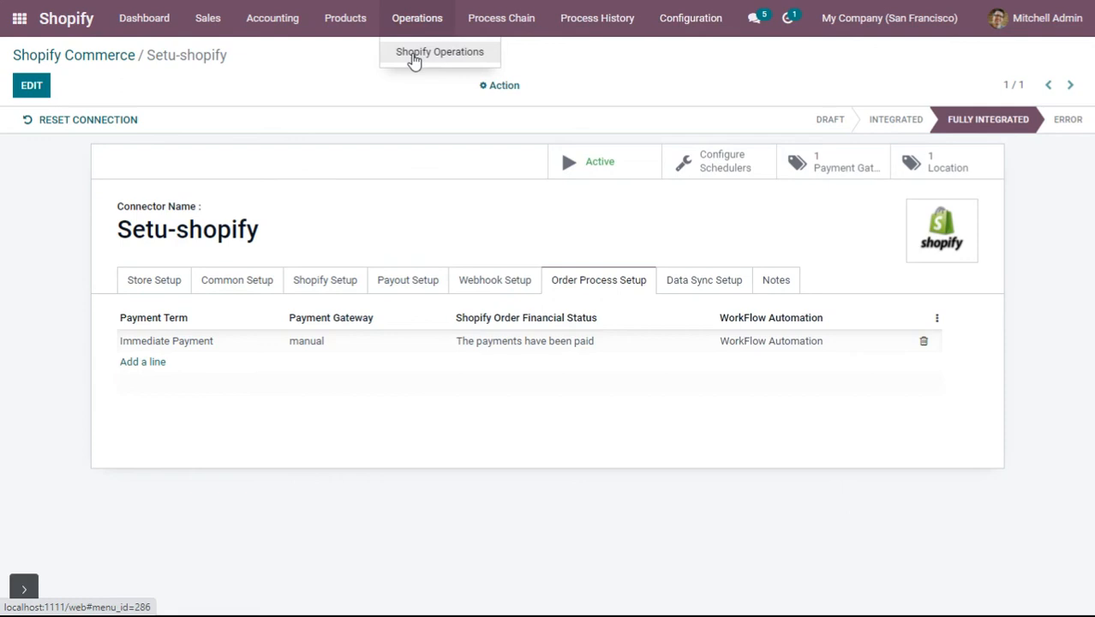
pyautogui.click(414, 57)
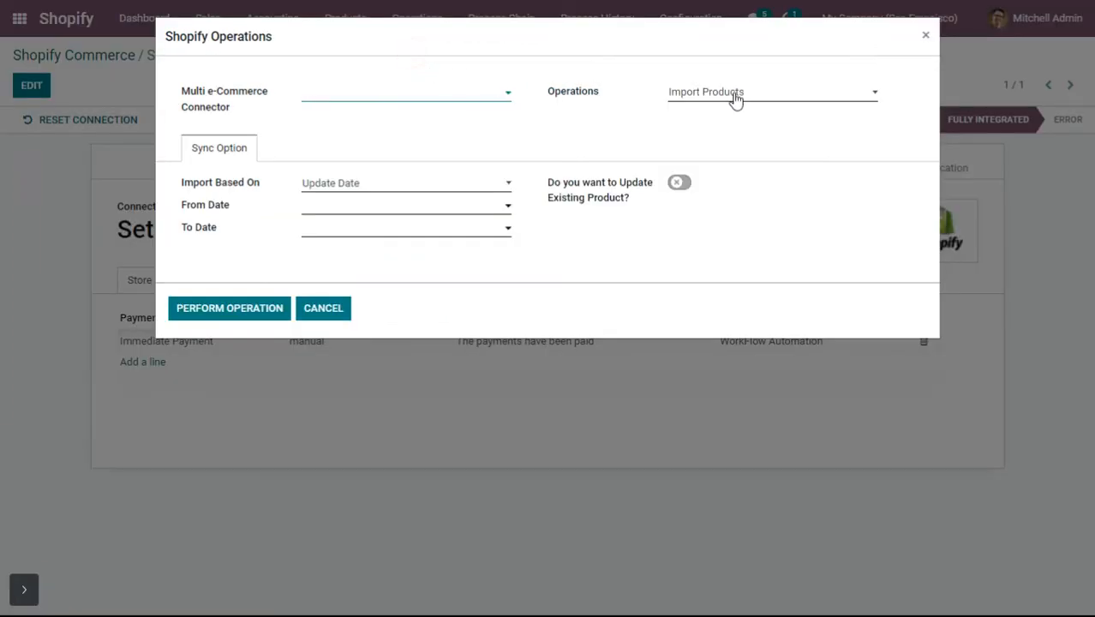
pyautogui.click(735, 95)
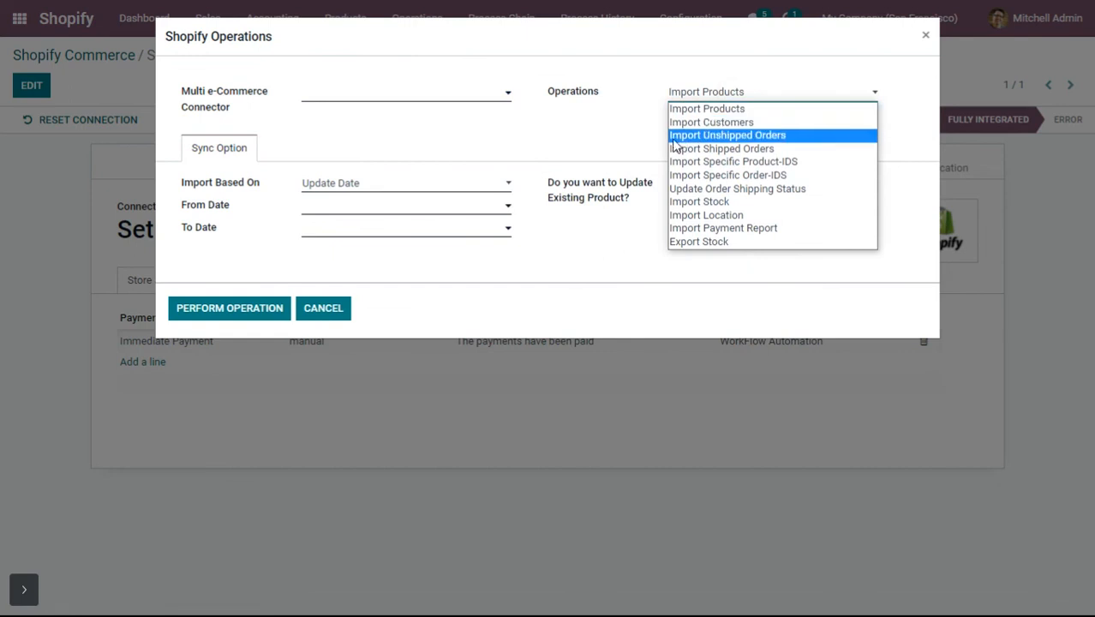
pyautogui.click(711, 137)
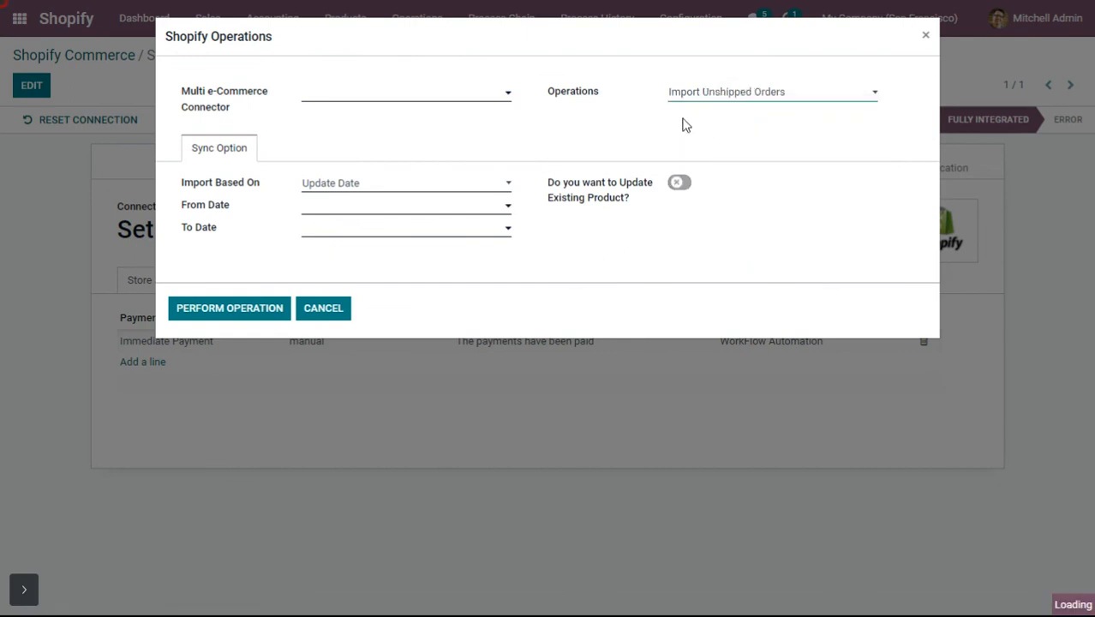
pyautogui.click(356, 94)
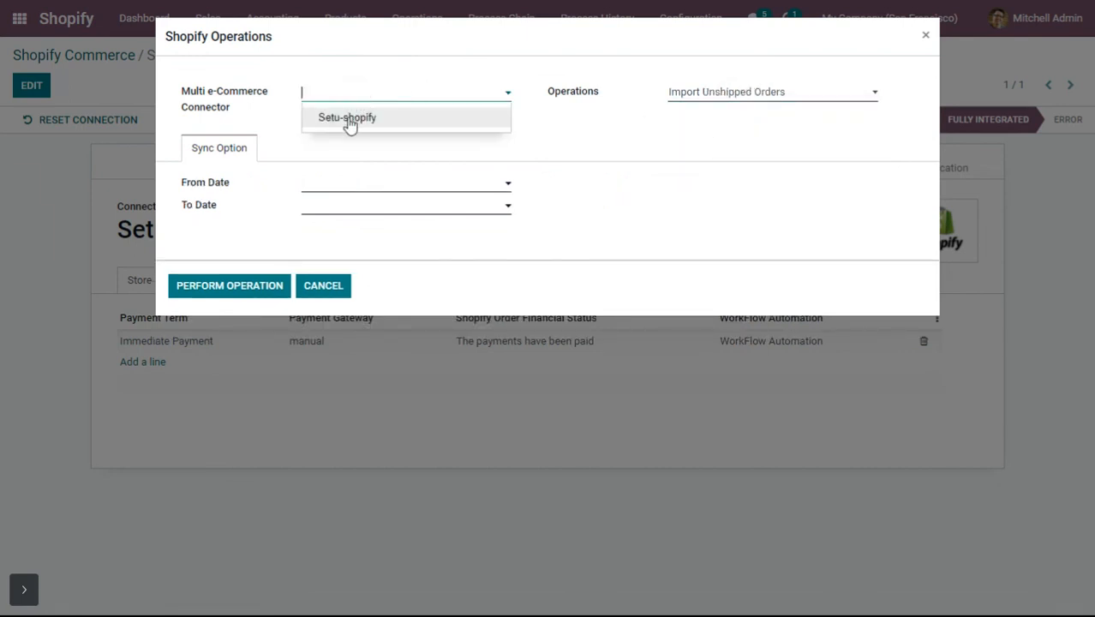
pyautogui.click(335, 119)
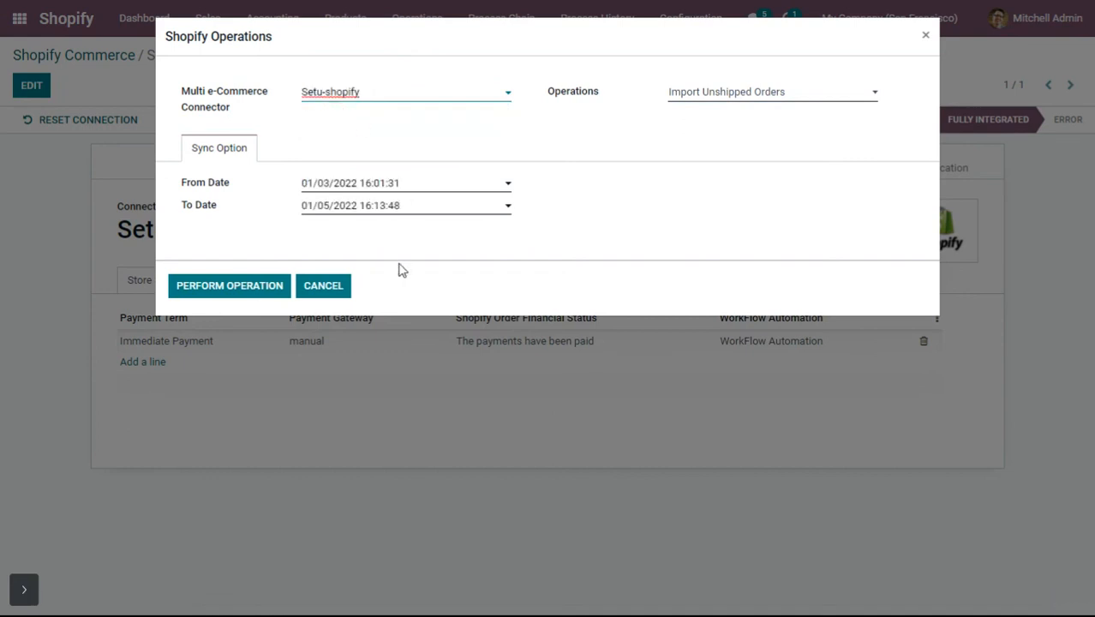
# Step: Set the import's From Date to 12/01/2021
pyautogui.click(365, 184)
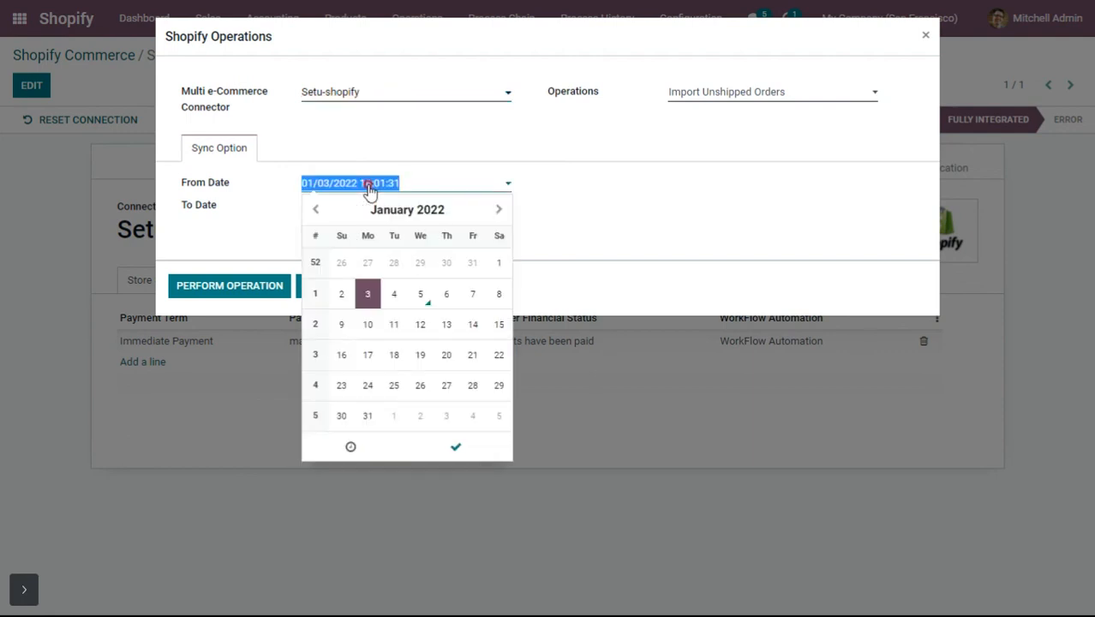
pyautogui.click(410, 214)
pyautogui.click(336, 208)
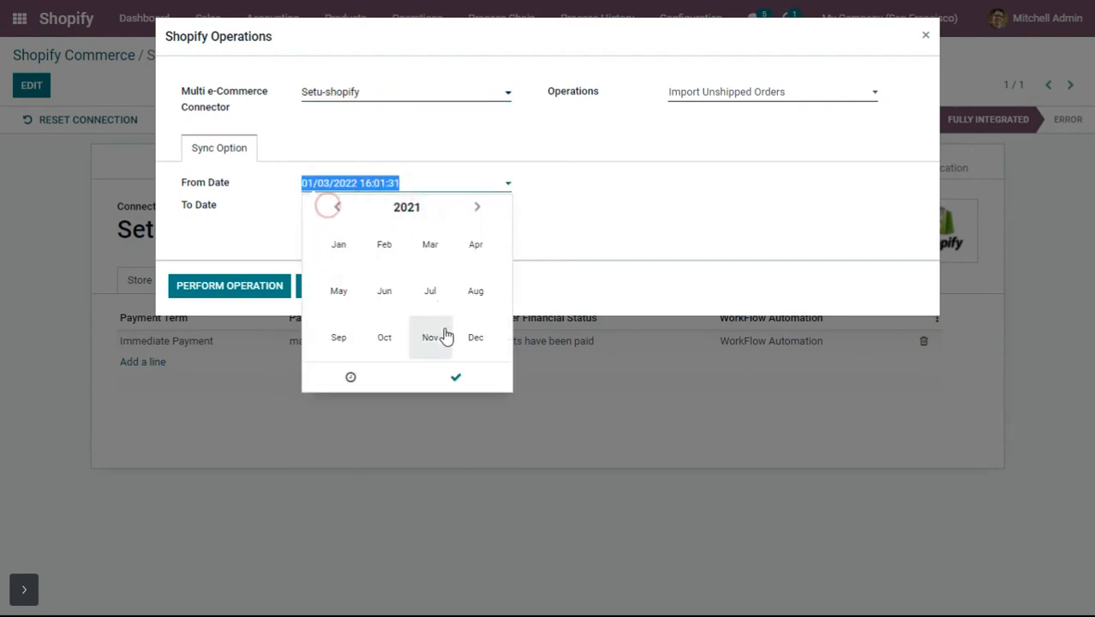
pyautogui.click(471, 339)
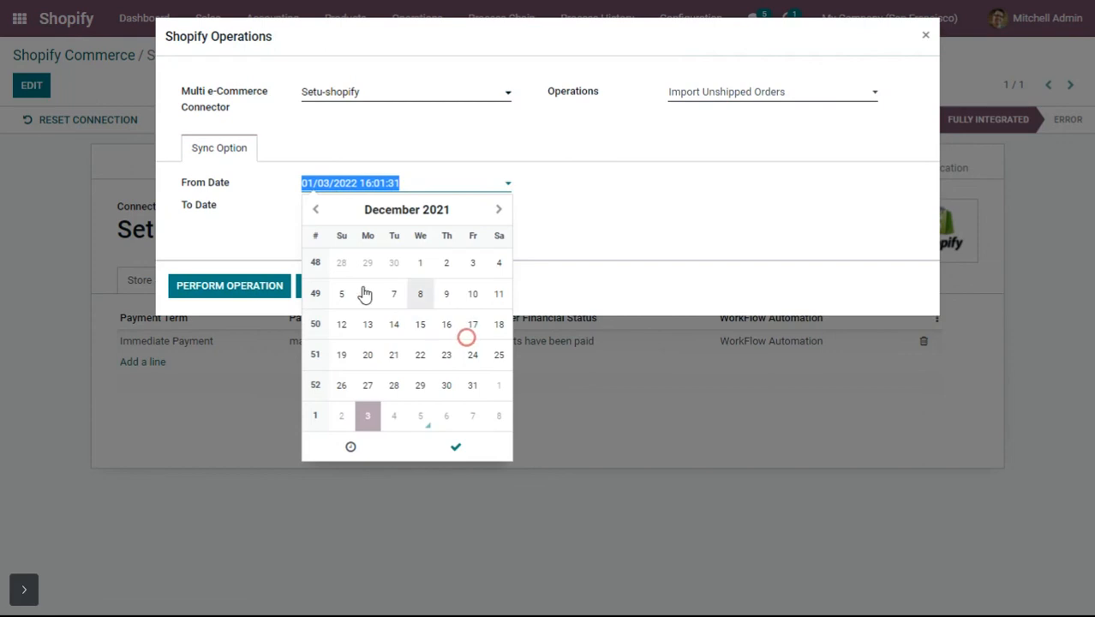
pyautogui.click(421, 263)
pyautogui.click(476, 442)
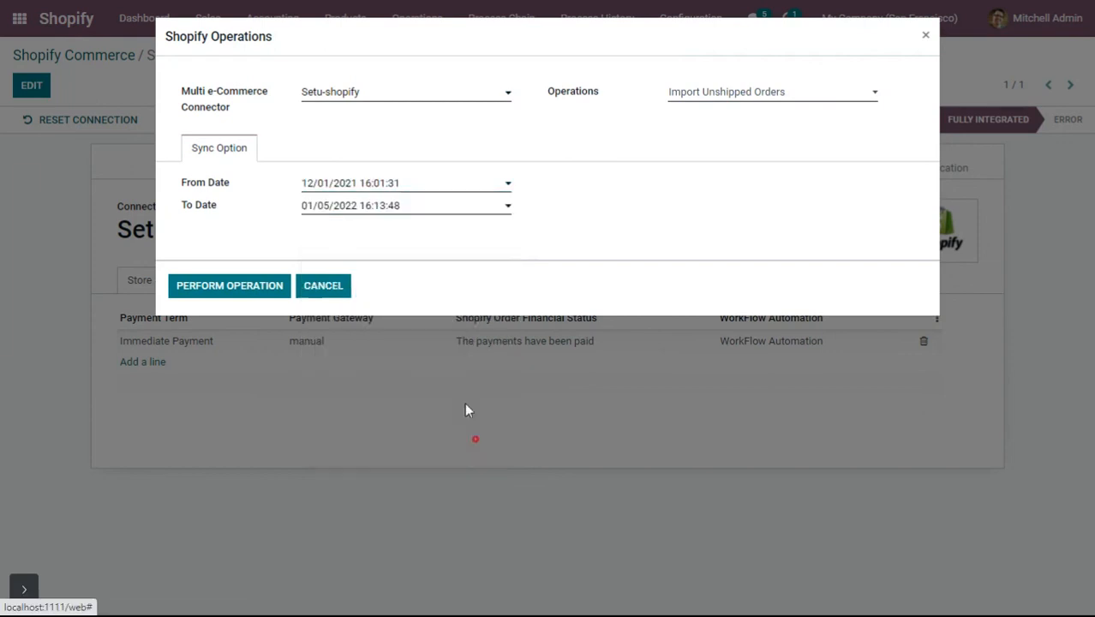
# Step: Confirm 01/05/2022 as the import's To Date and perform the unshipped orders import
pyautogui.click(357, 214)
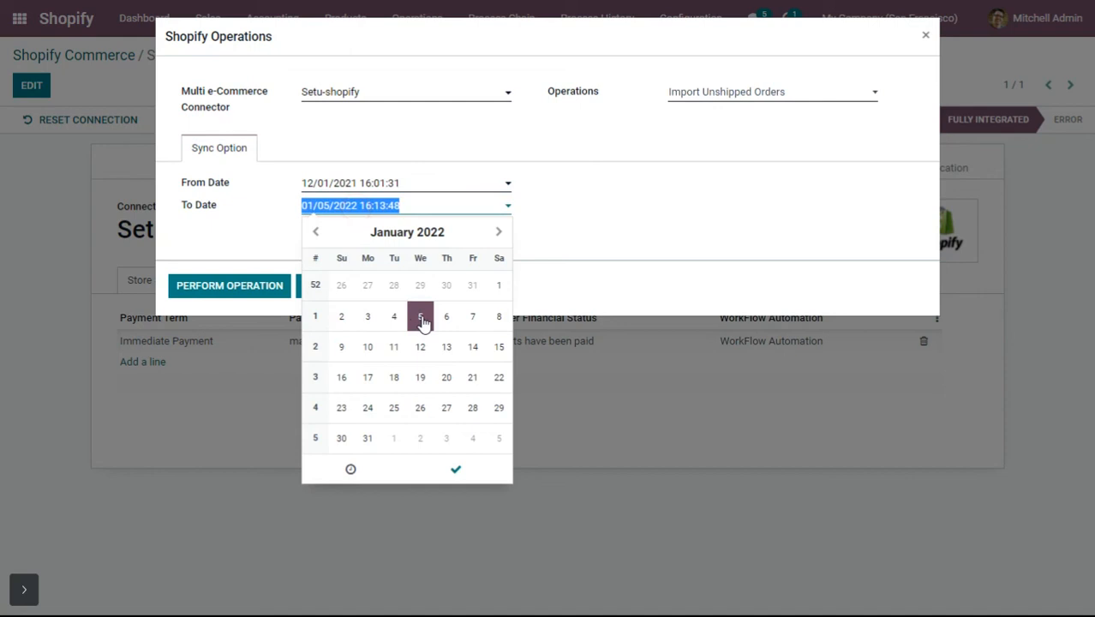
pyautogui.click(456, 470)
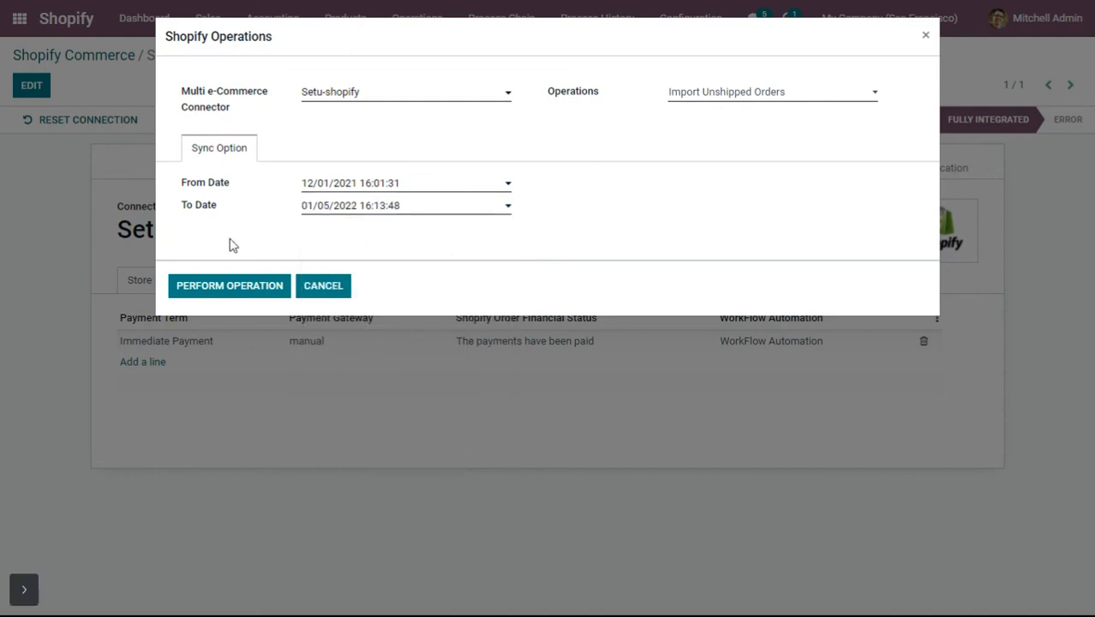
pyautogui.click(228, 291)
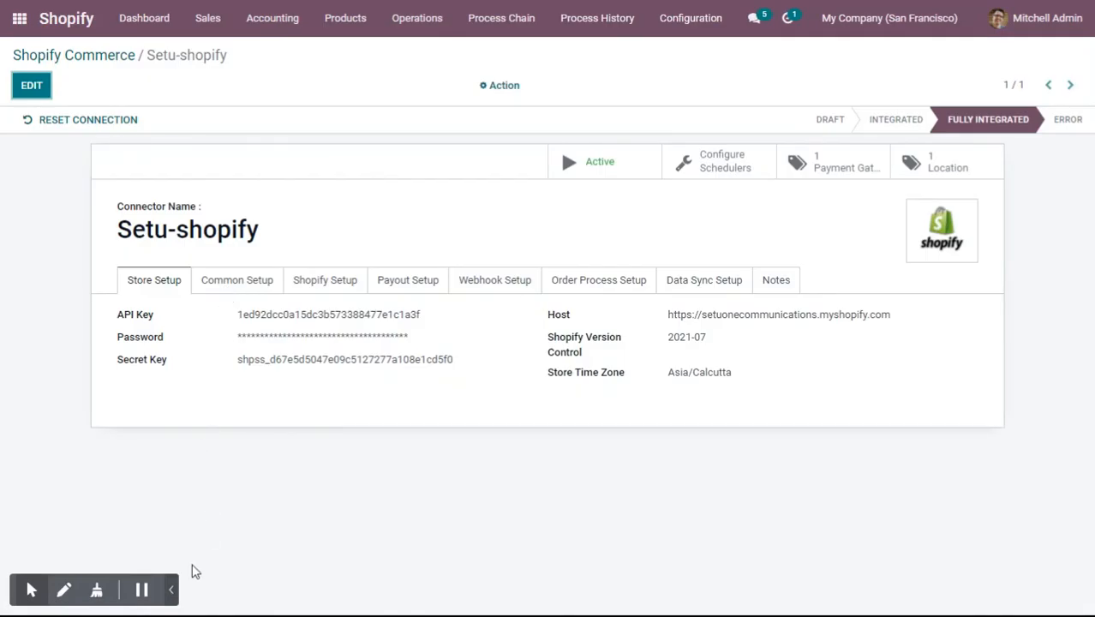
# Step: Open the Shopify sales order list to review the imported orders
pyautogui.click(172, 590)
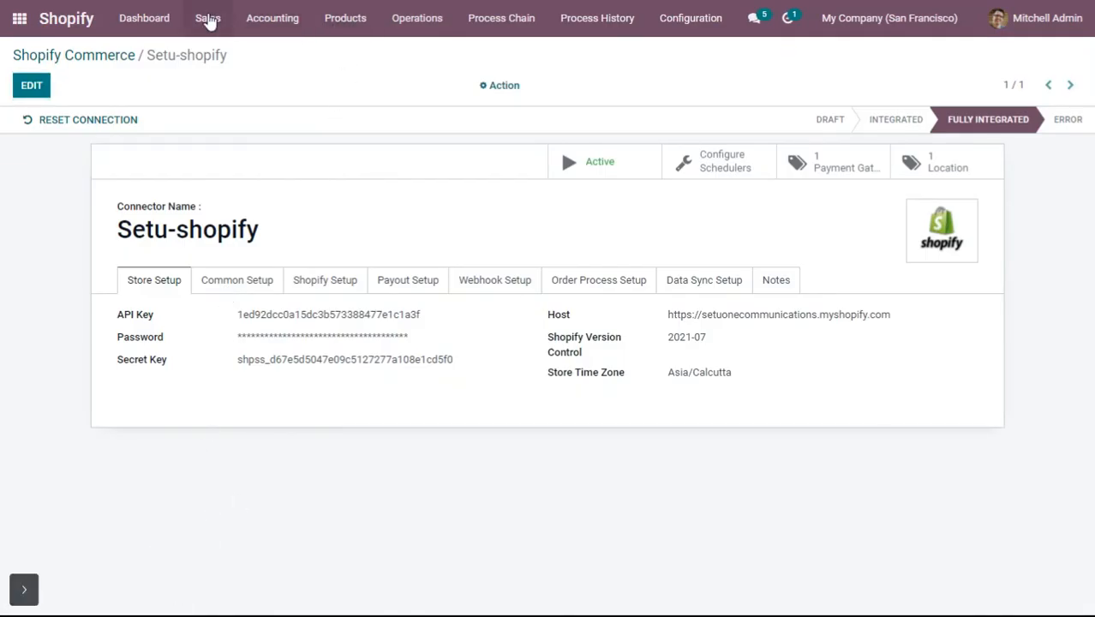
pyautogui.click(208, 19)
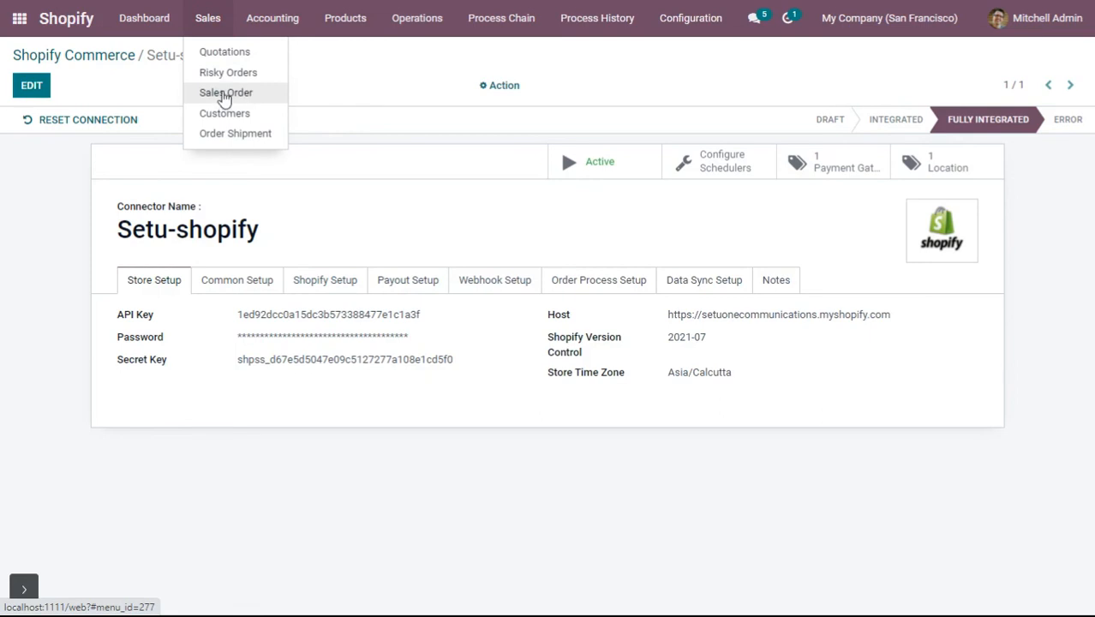
pyautogui.click(224, 93)
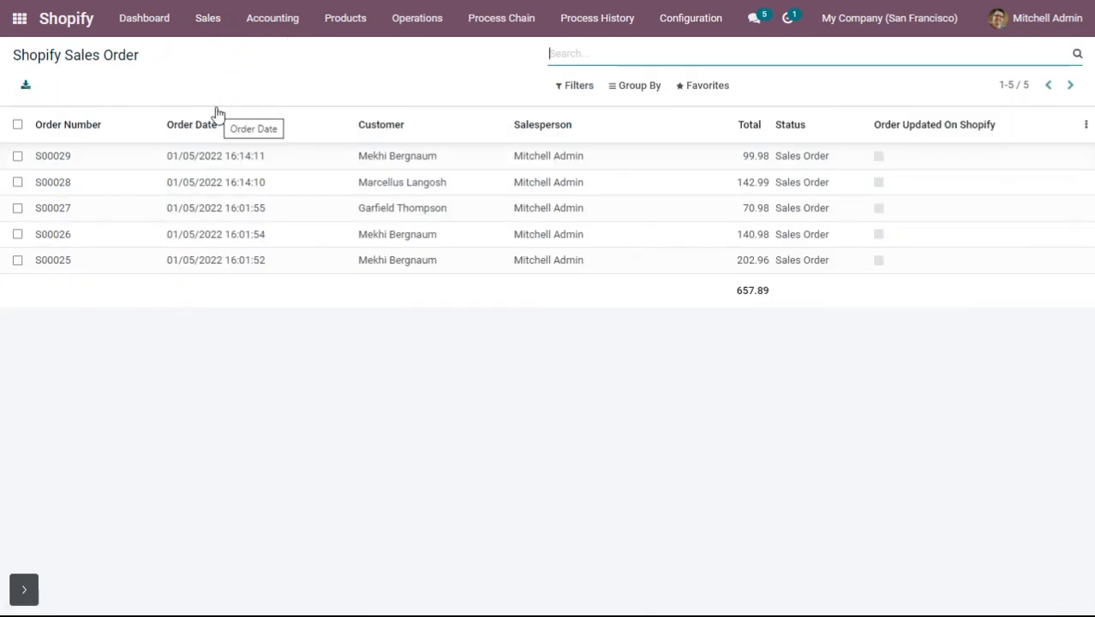
pyautogui.click(207, 19)
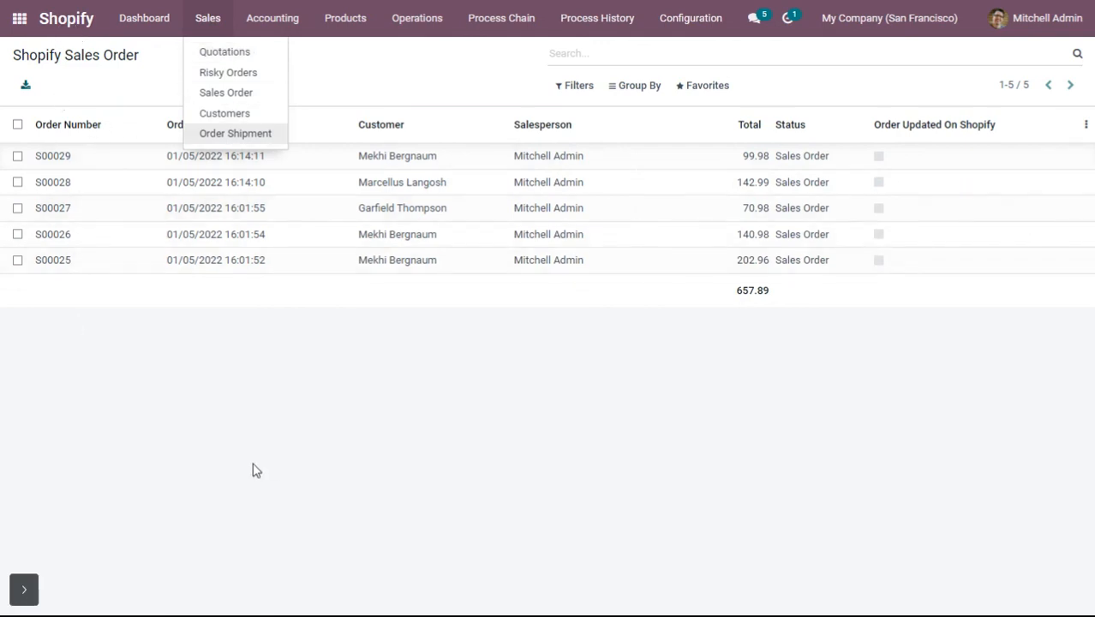
pyautogui.click(187, 430)
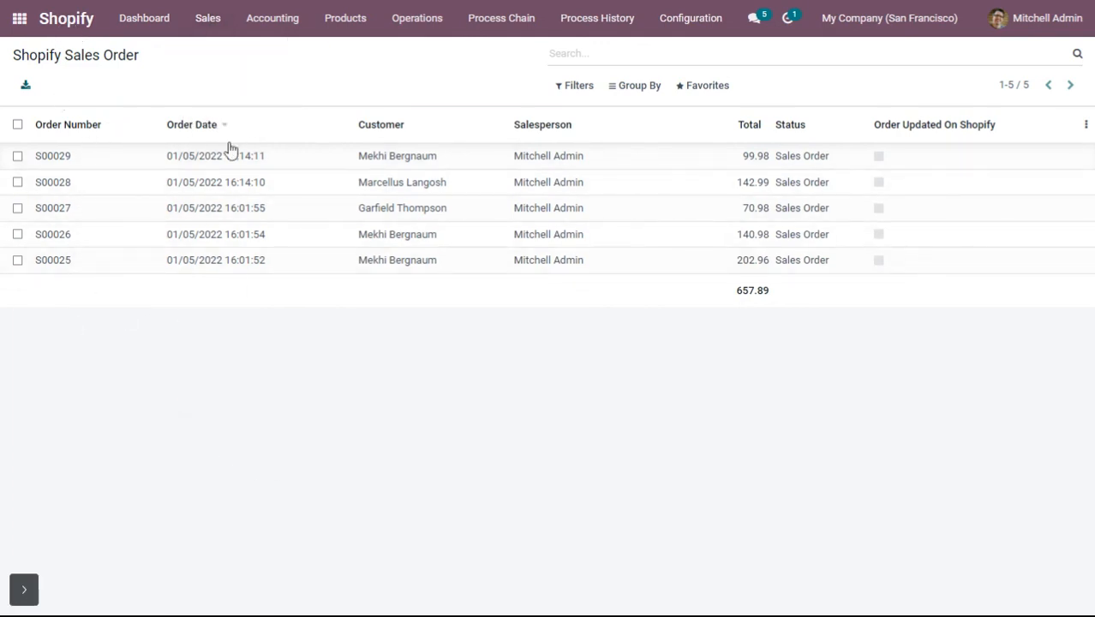